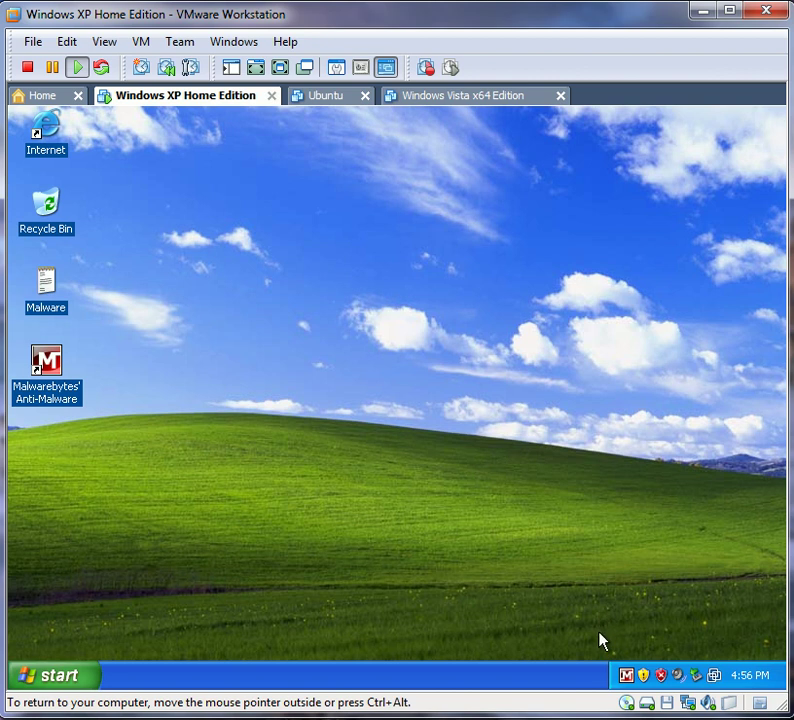
Step: Open Malwarebytes' Anti-Malware from its tray icon and show the Protection module settings
{"action": "right_click", "coordinate": [626, 680]}
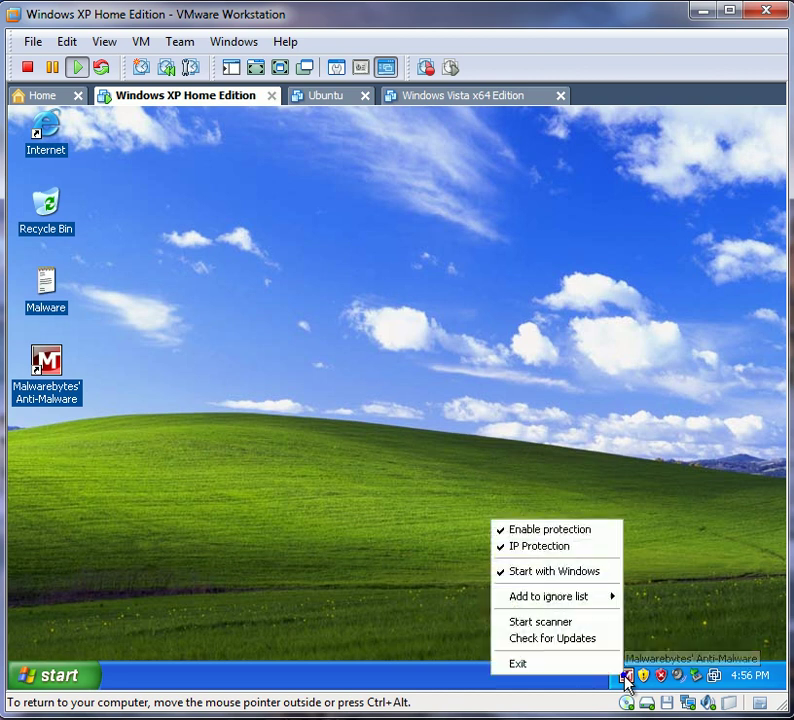
{"action": "left_click", "coordinate": [688, 615]}
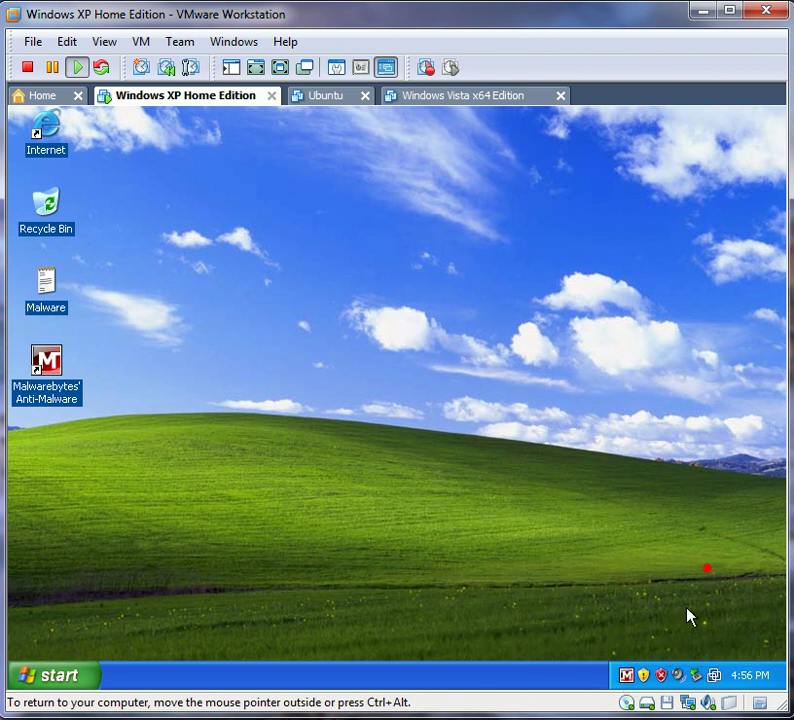
{"action": "double_click", "coordinate": [626, 678]}
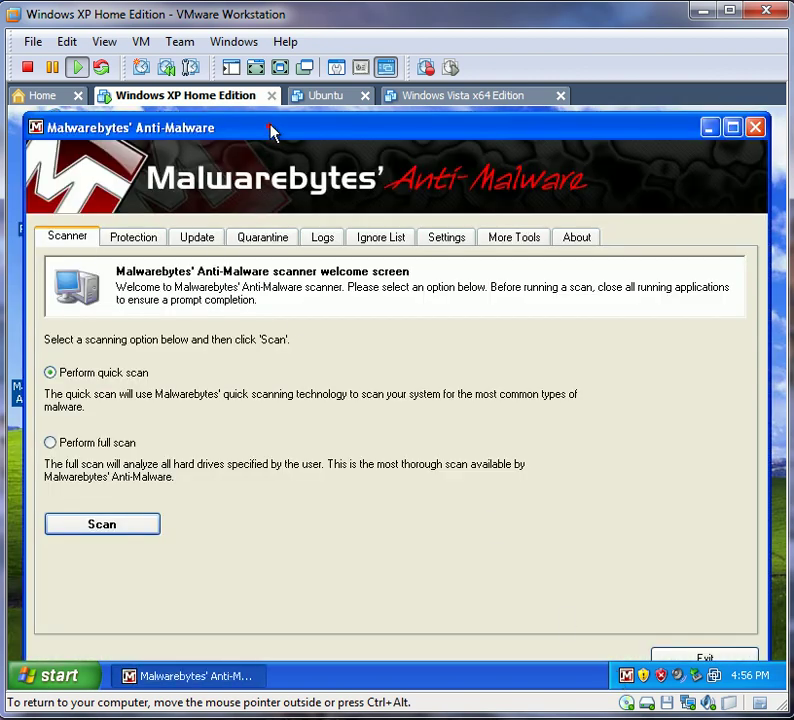
{"action": "left_click_drag", "start_coordinate": [270, 127], "coordinate": [270, 119]}
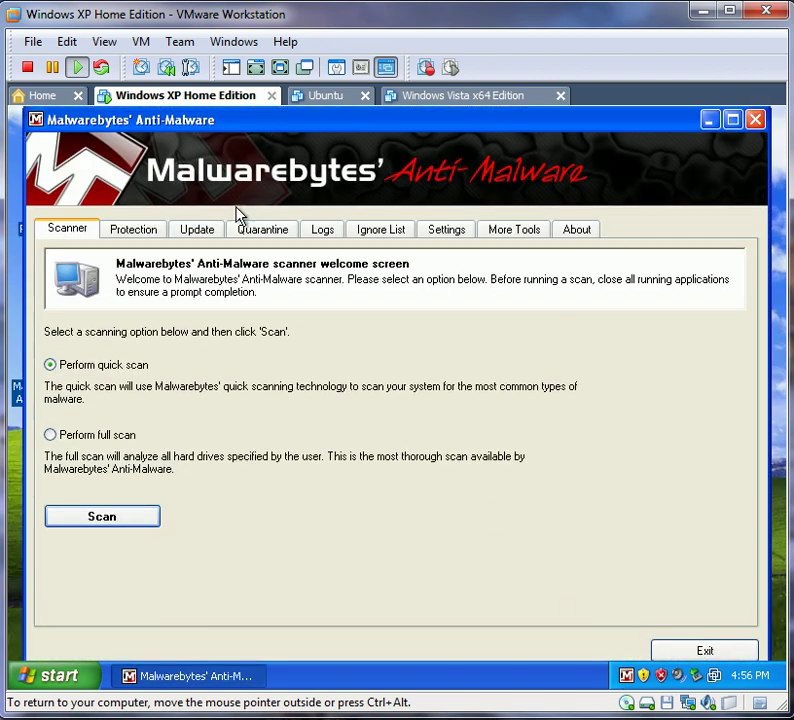
{"action": "left_click", "coordinate": [132, 228]}
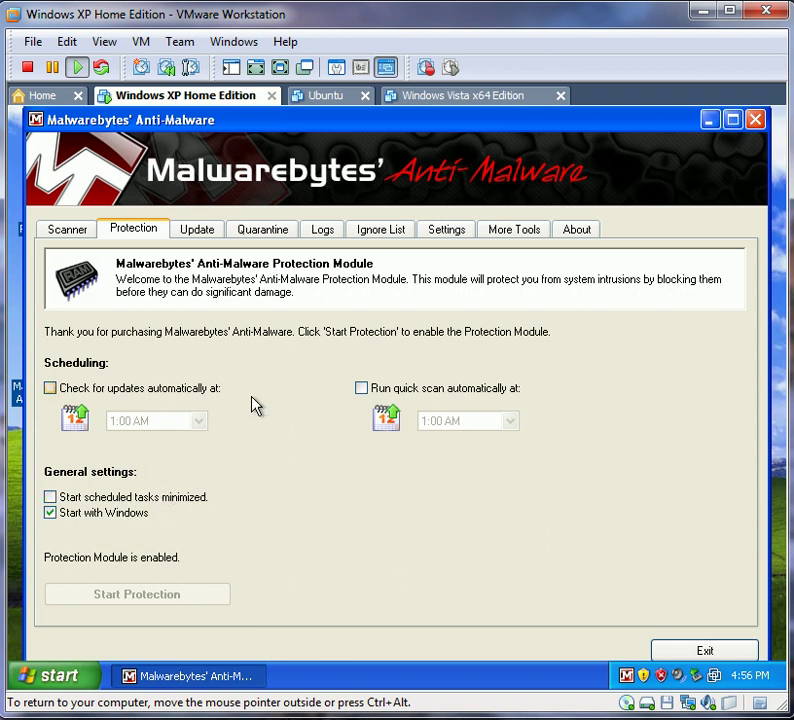
Step: Enable automatic update checks scheduled for 1:00 PM
{"action": "left_click", "coordinate": [200, 393]}
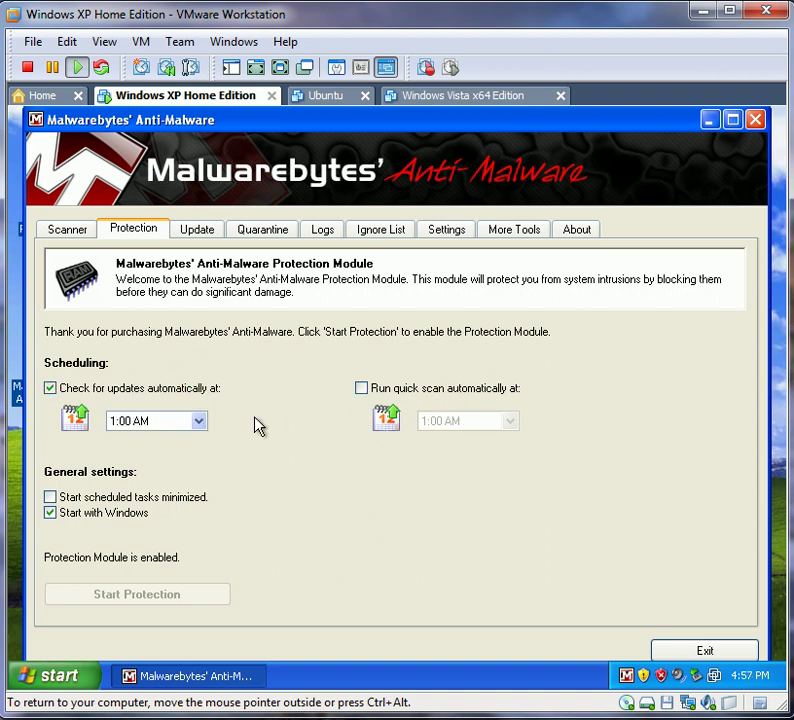
{"action": "left_click", "coordinate": [199, 421]}
{"action": "scroll", "coordinate": [190, 475], "scroll_direction": "down", "scroll_amount": 2}
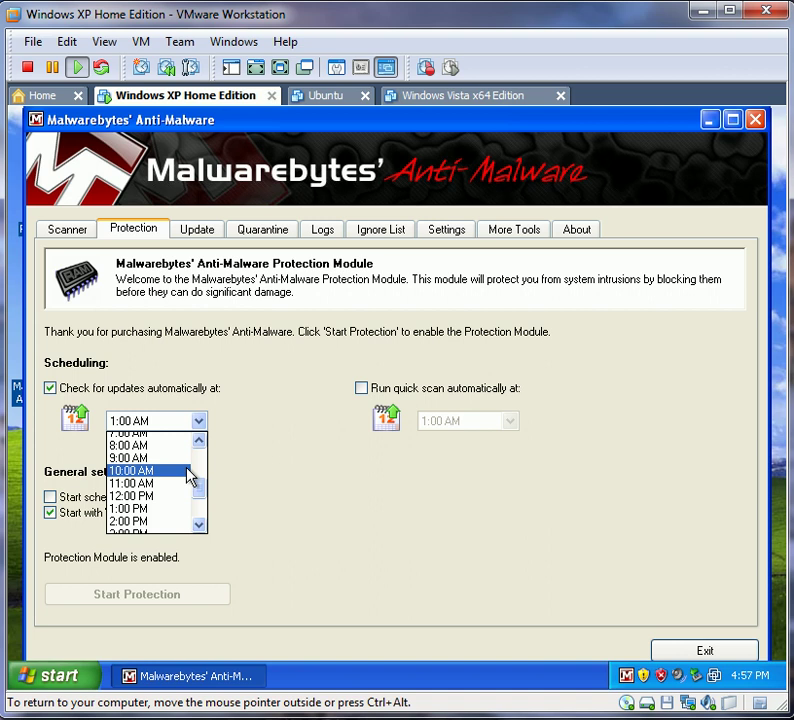
{"action": "scroll", "coordinate": [195, 475], "scroll_direction": "down", "scroll_amount": 2}
{"action": "scroll", "coordinate": [195, 475], "scroll_direction": "down", "scroll_amount": 1}
{"action": "scroll", "coordinate": [180, 478], "scroll_direction": "up", "scroll_amount": 1}
{"action": "scroll", "coordinate": [175, 476], "scroll_direction": "up", "scroll_amount": 1}
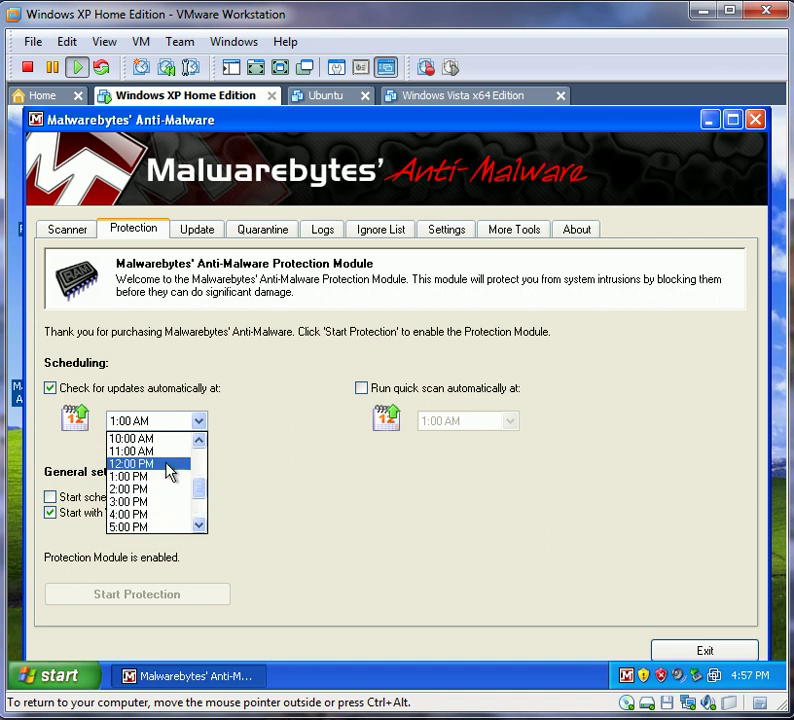
{"action": "left_click", "coordinate": [165, 477]}
{"action": "left_click", "coordinate": [335, 456]}
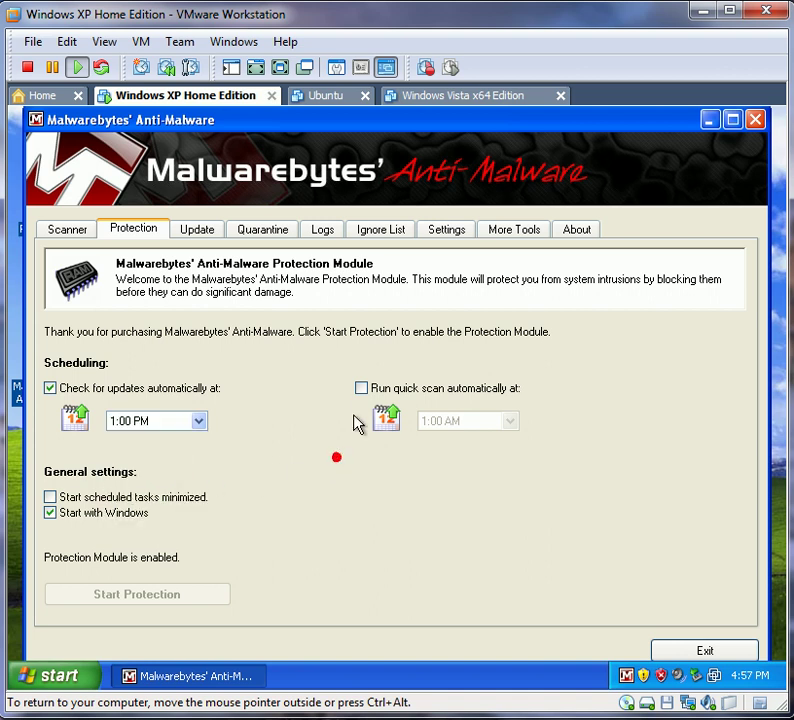
Step: Enable the automatic quick scan scheduled for 2:00 PM
{"action": "left_click", "coordinate": [421, 390]}
{"action": "left_click", "coordinate": [493, 420]}
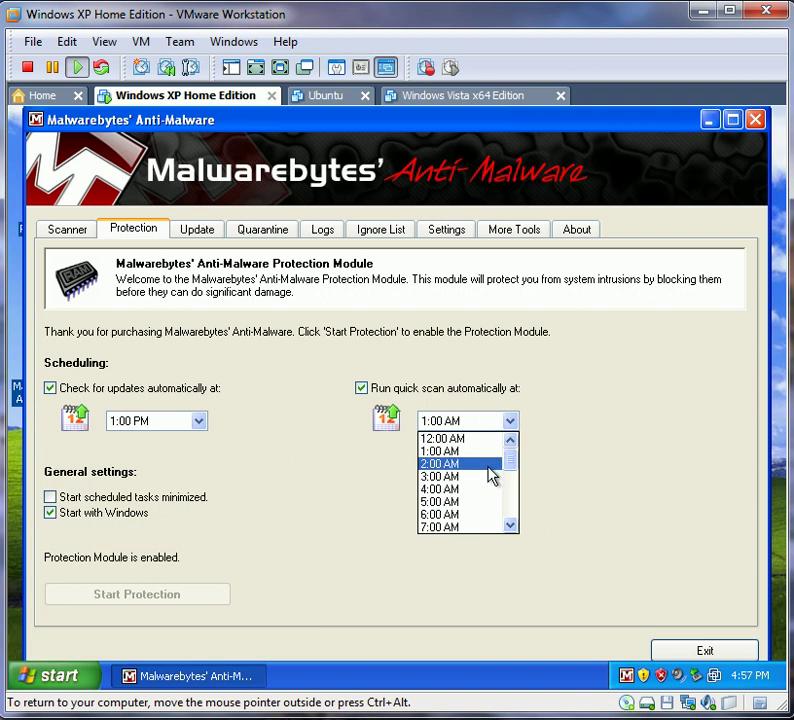
{"action": "scroll", "coordinate": [490, 474], "scroll_direction": "down", "scroll_amount": 1}
{"action": "scroll", "coordinate": [490, 474], "scroll_direction": "down", "scroll_amount": 5}
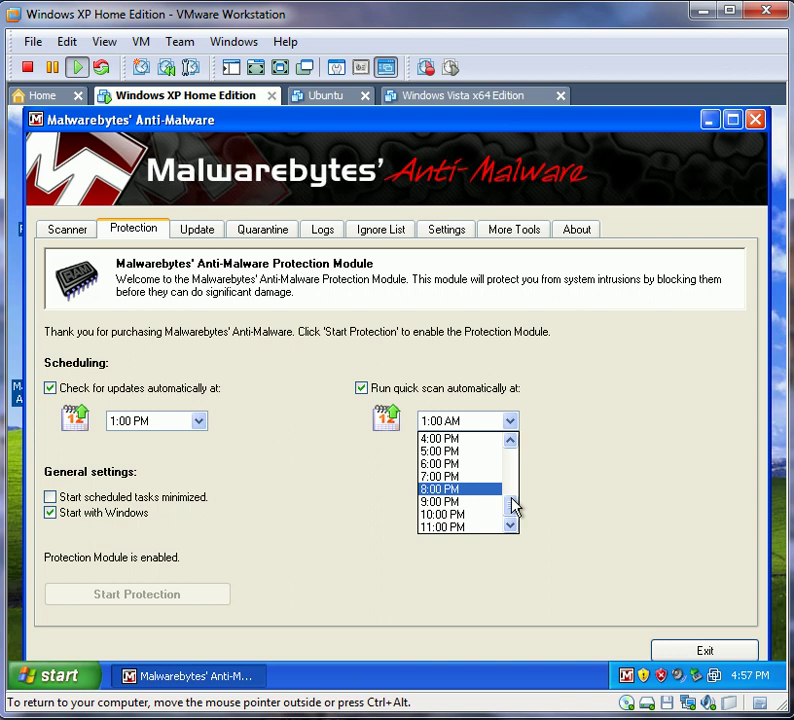
{"action": "scroll", "coordinate": [490, 474], "scroll_direction": "up", "scroll_amount": 1}
{"action": "scroll", "coordinate": [490, 474], "scroll_direction": "up", "scroll_amount": 4}
{"action": "scroll", "coordinate": [478, 475], "scroll_direction": "up", "scroll_amount": 1}
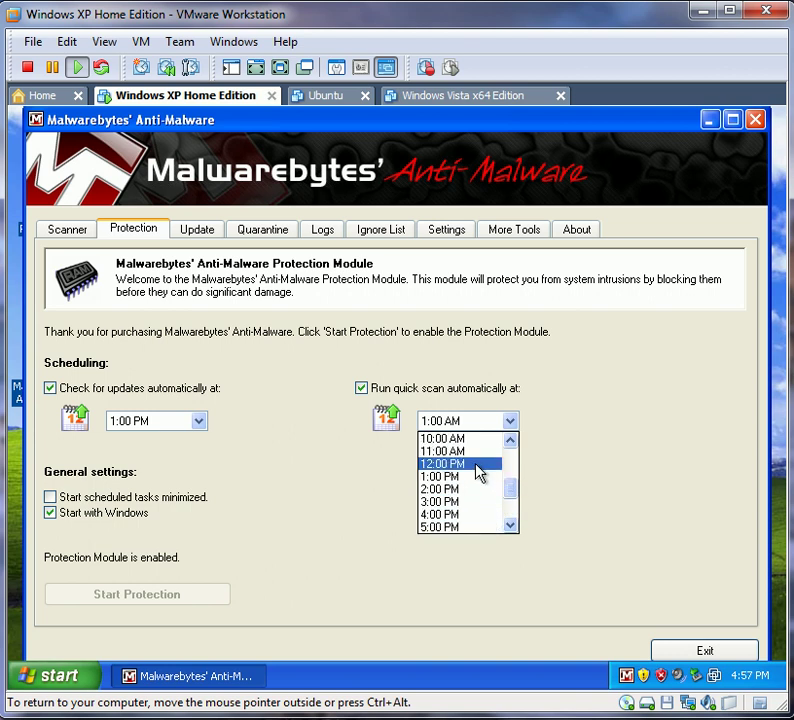
{"action": "left_click", "coordinate": [478, 491]}
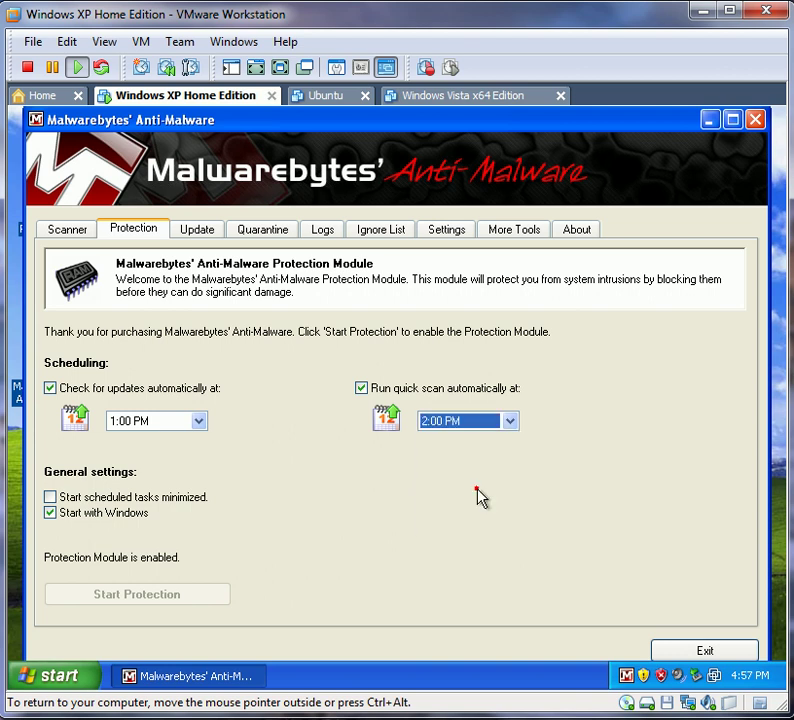
{"action": "left_click", "coordinate": [438, 477]}
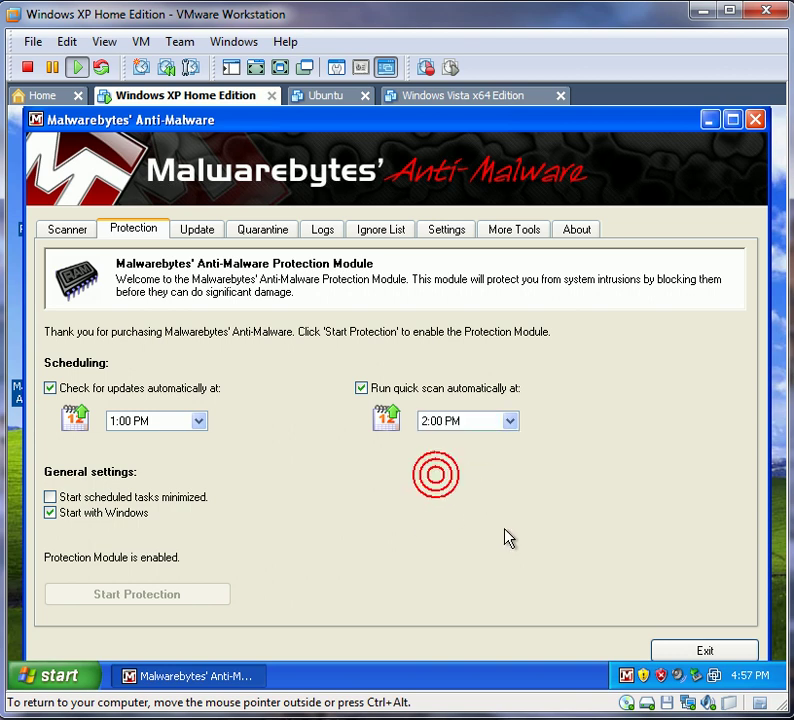
Step: Check for updates and confirm the malware database is already current
{"action": "left_click", "coordinate": [218, 238]}
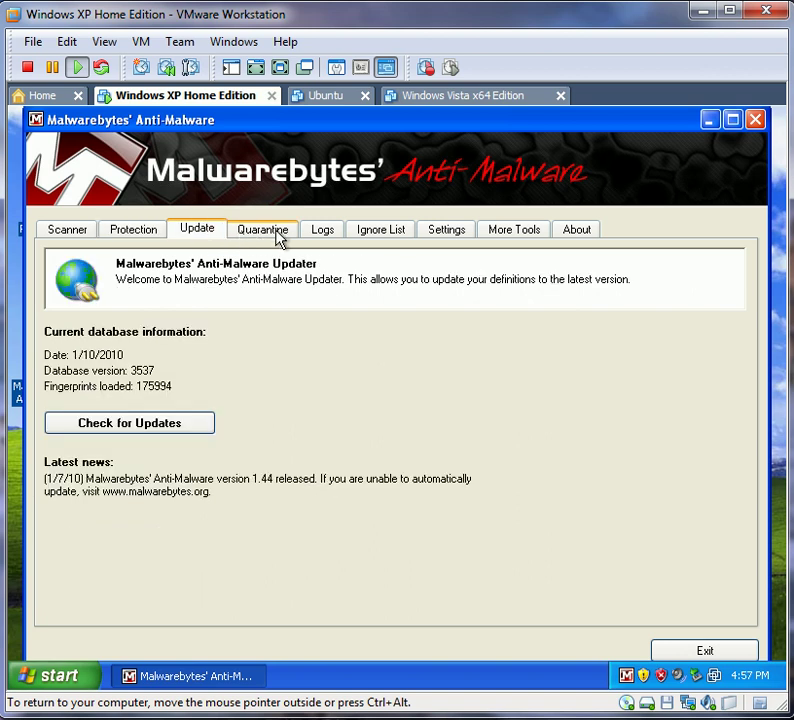
{"action": "left_click", "coordinate": [142, 423]}
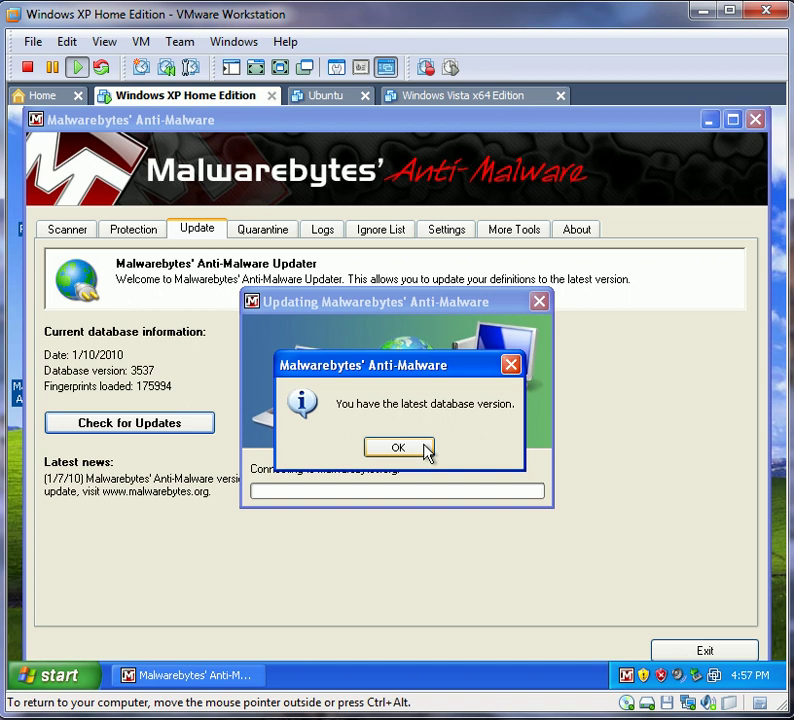
{"action": "left_click", "coordinate": [422, 447]}
Step: Delete the protection-log-2010-01-10.txt log file, then view the empty ignore list
{"action": "left_click", "coordinate": [260, 228]}
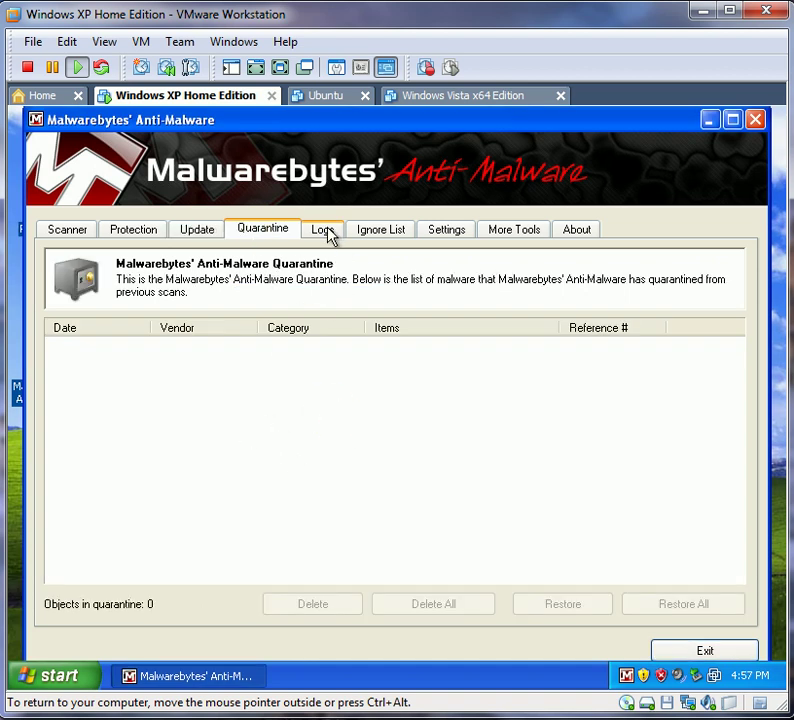
{"action": "left_click", "coordinate": [328, 231]}
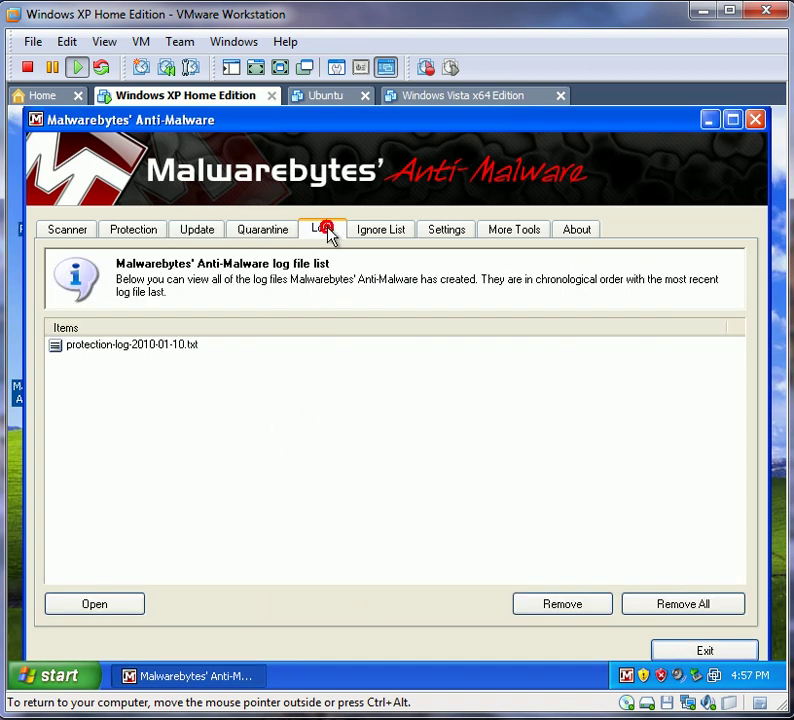
{"action": "left_click", "coordinate": [147, 345]}
{"action": "left_click", "coordinate": [530, 603]}
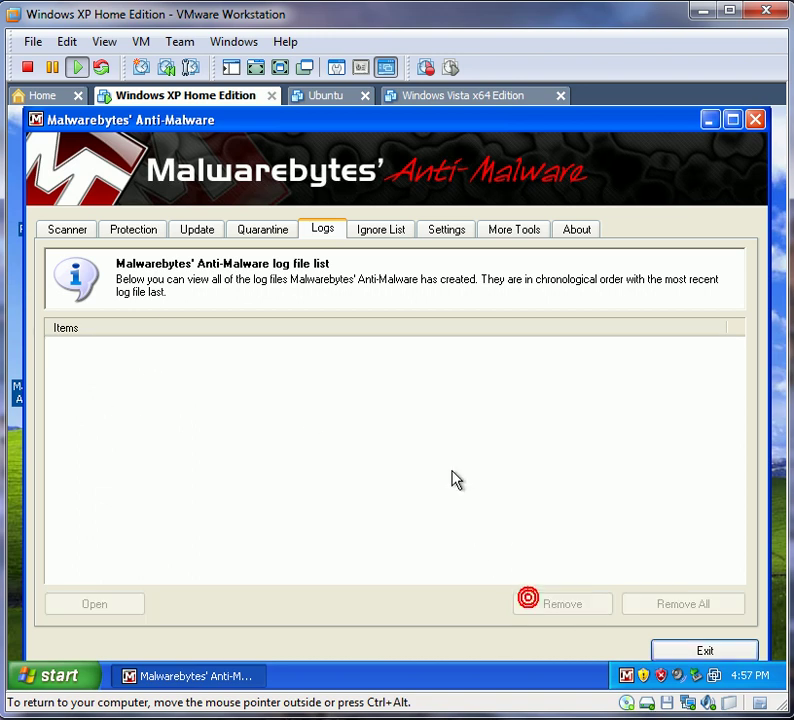
{"action": "left_click", "coordinate": [390, 232]}
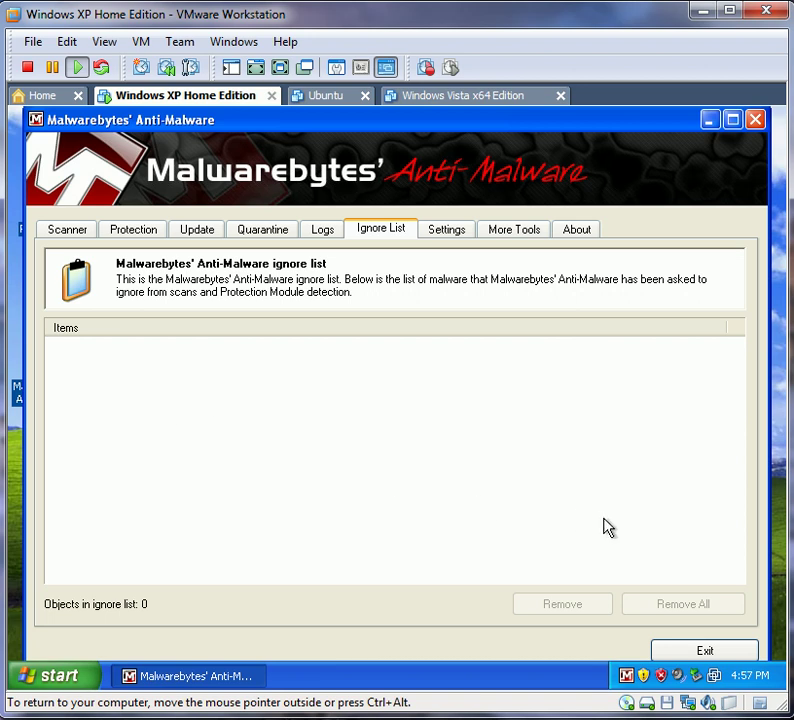
Step: Enable 'Terminate Internet Explorer during removal' and show the More Tools page with FileASSASSIN
{"action": "left_click", "coordinate": [447, 232]}
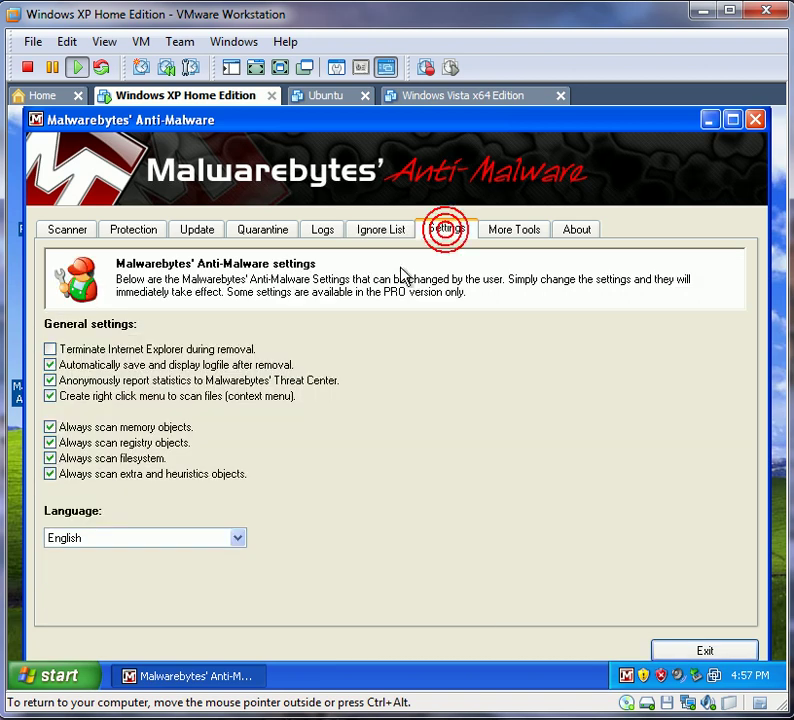
{"action": "left_click", "coordinate": [186, 350]}
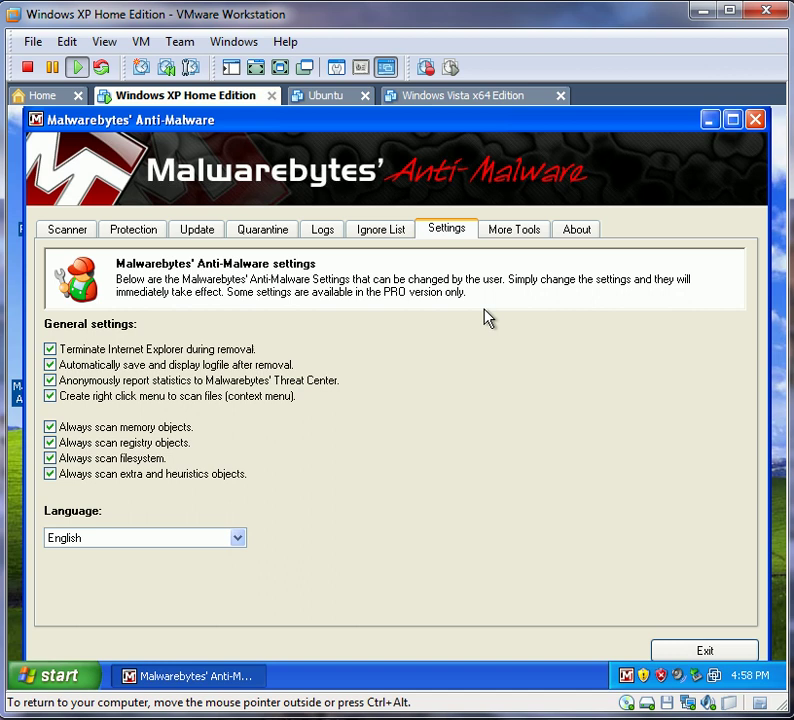
{"action": "left_click", "coordinate": [497, 234]}
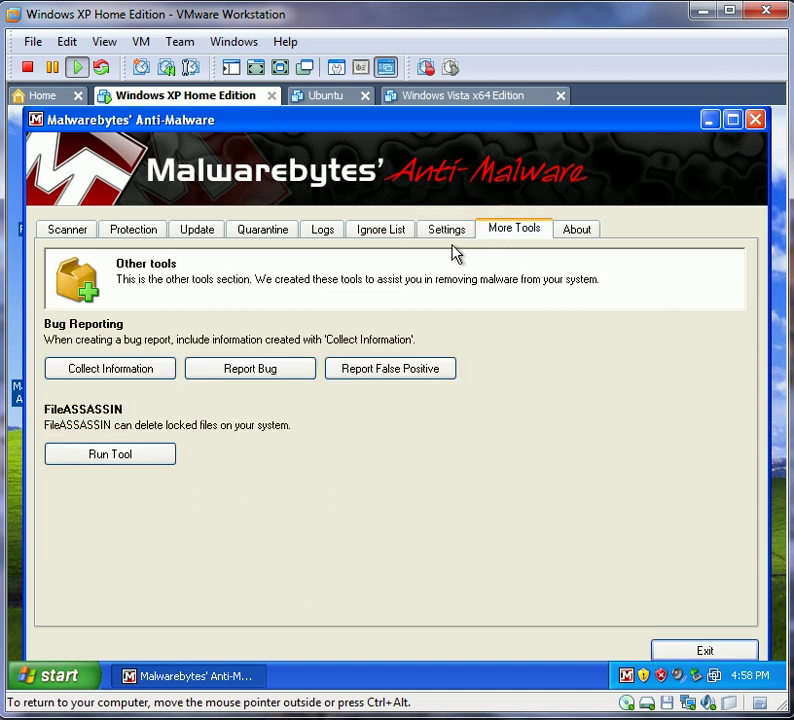
Step: Delete the msoe file from Program Files\Outlook Express using FileASSASSIN
{"action": "left_click", "coordinate": [122, 455]}
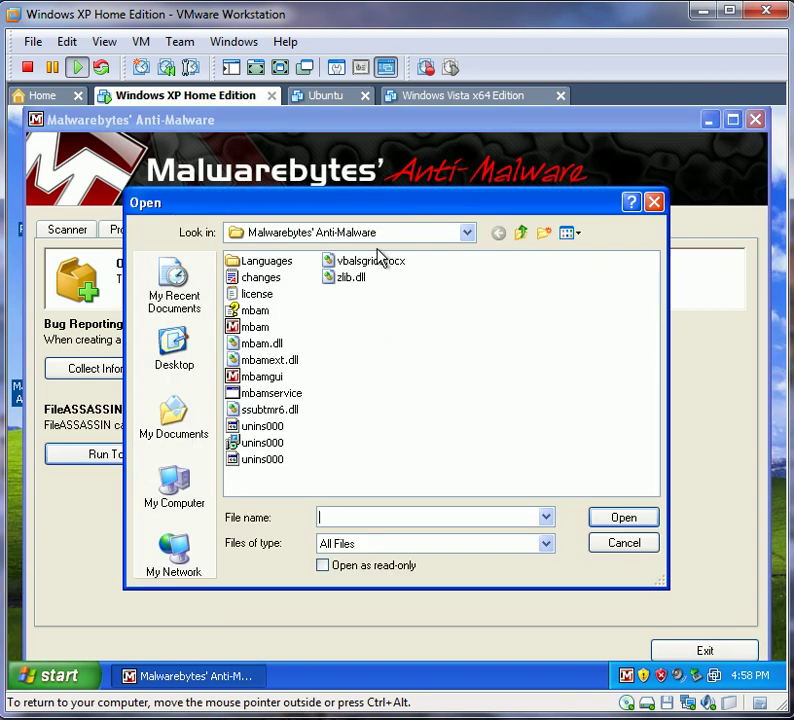
{"action": "left_click", "coordinate": [521, 232]}
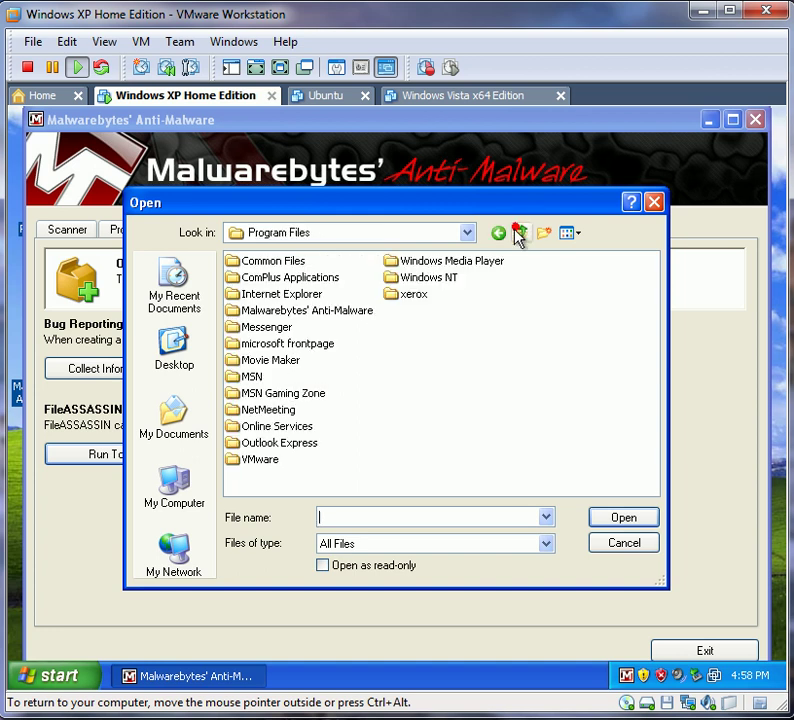
{"action": "double_click", "coordinate": [285, 444]}
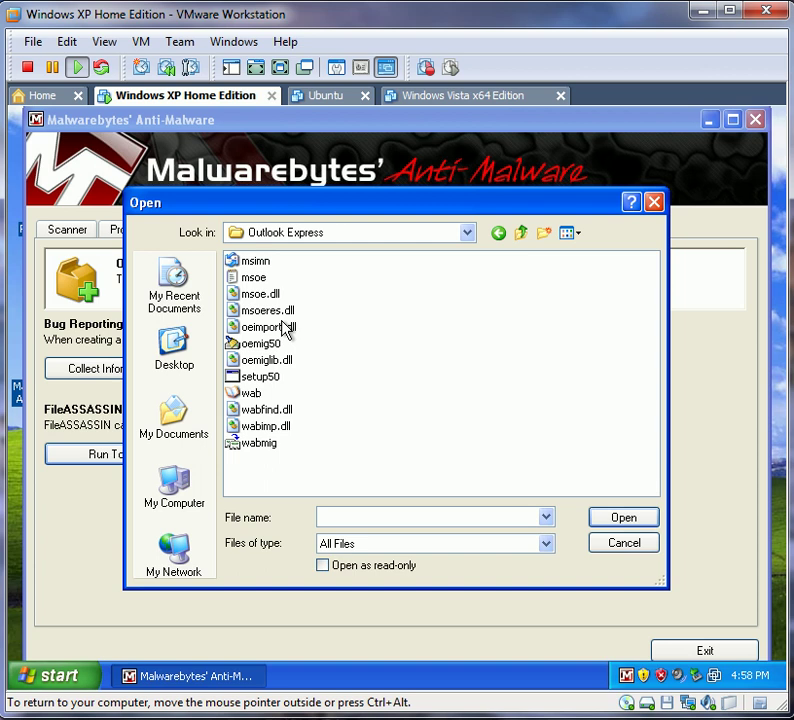
{"action": "left_click", "coordinate": [256, 277]}
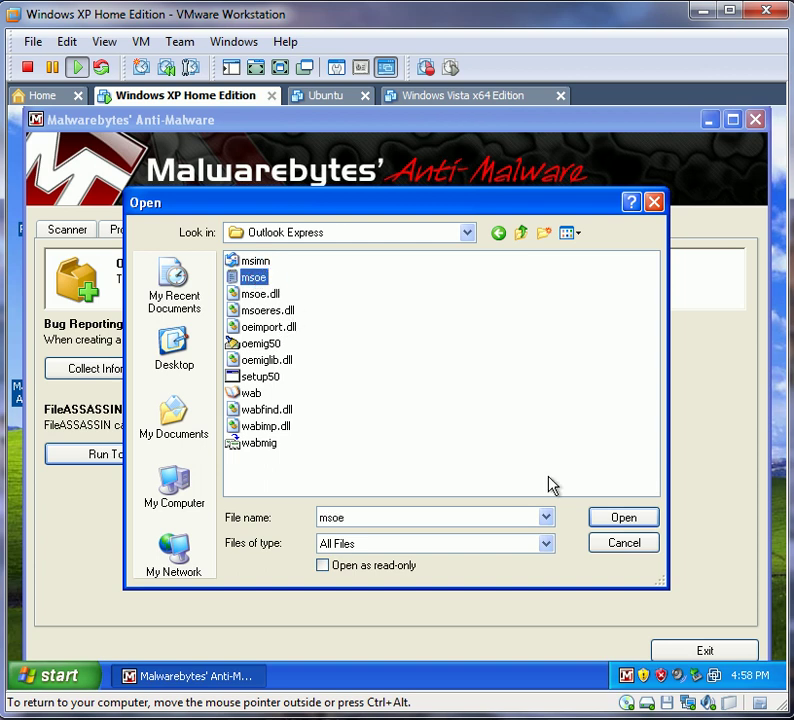
{"action": "left_click", "coordinate": [621, 518]}
{"action": "left_click", "coordinate": [369, 454]}
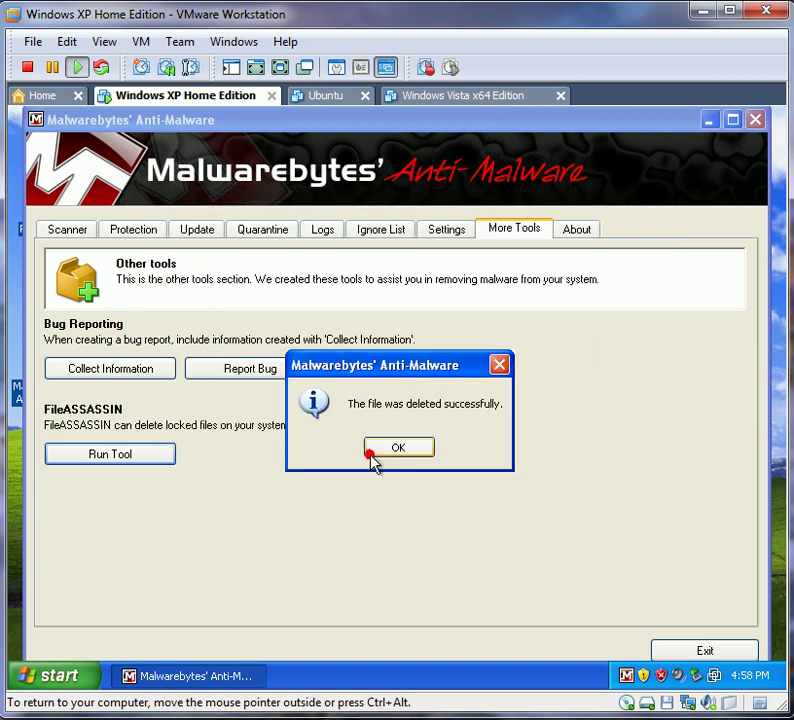
{"action": "left_click", "coordinate": [405, 451]}
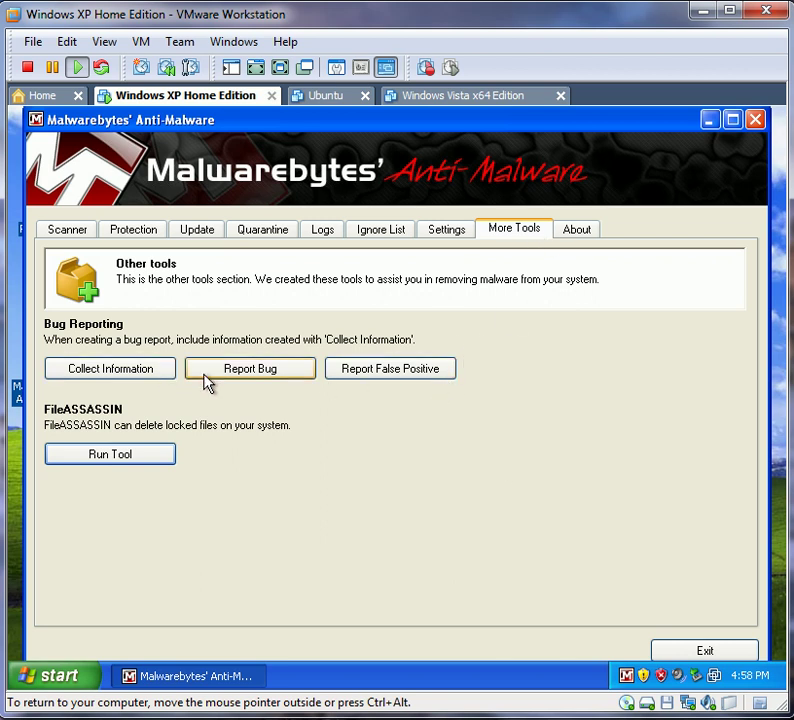
Step: Close Malwarebytes and bring up the Malware text file listing the test links
{"action": "left_click", "coordinate": [576, 230]}
{"action": "left_click", "coordinate": [755, 120]}
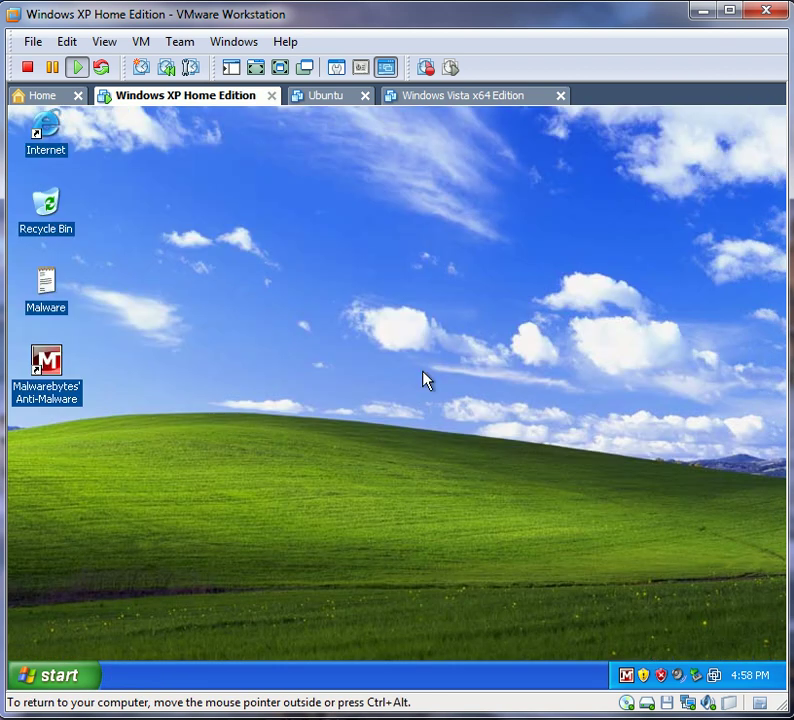
{"action": "left_click", "coordinate": [72, 296]}
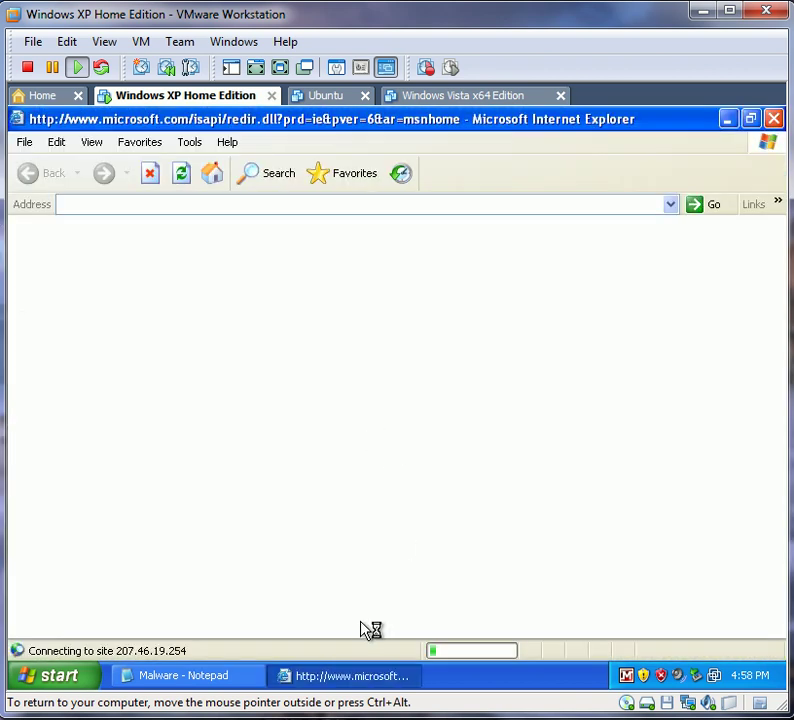
{"action": "right_click", "coordinate": [625, 676]}
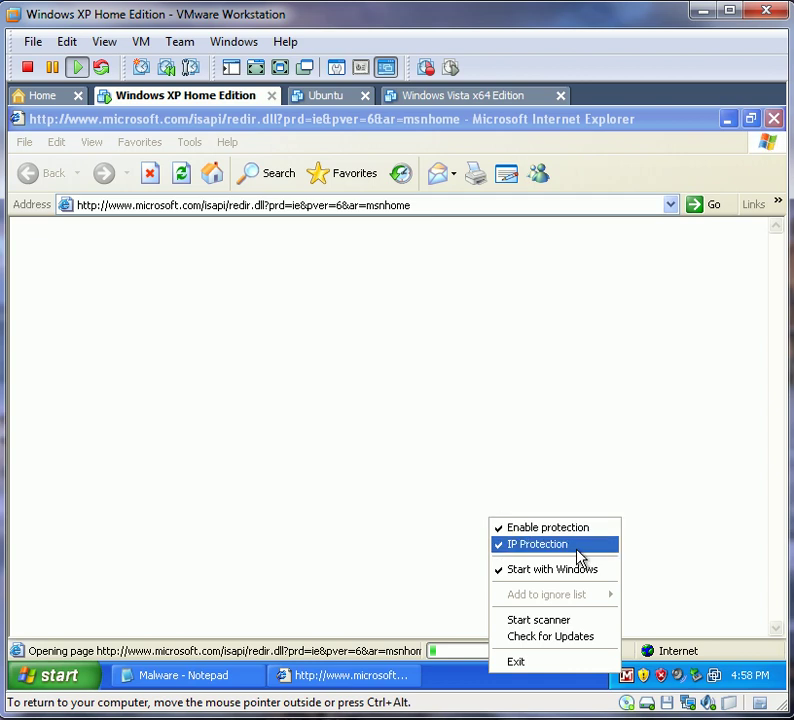
{"action": "left_click", "coordinate": [594, 677]}
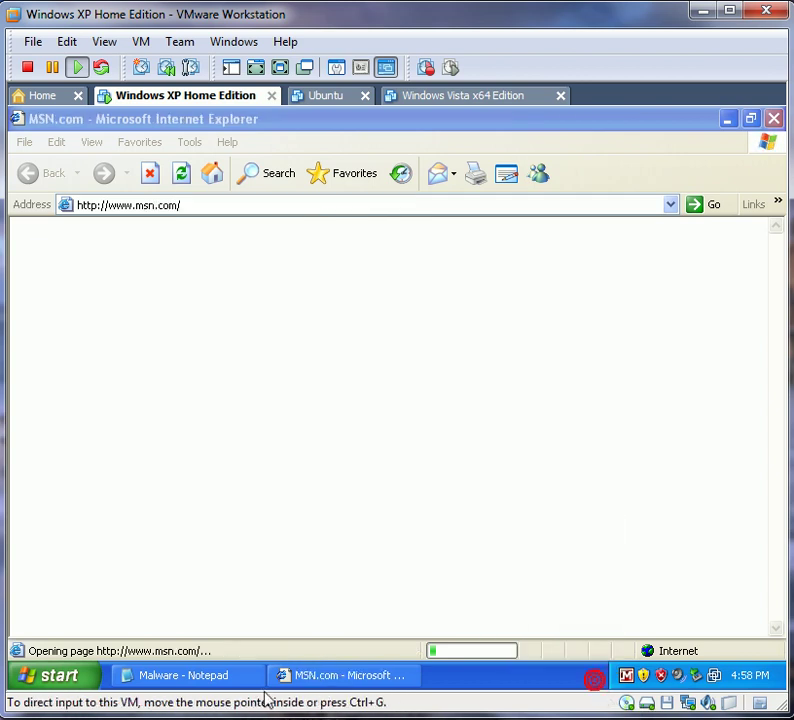
{"action": "left_click", "coordinate": [190, 677]}
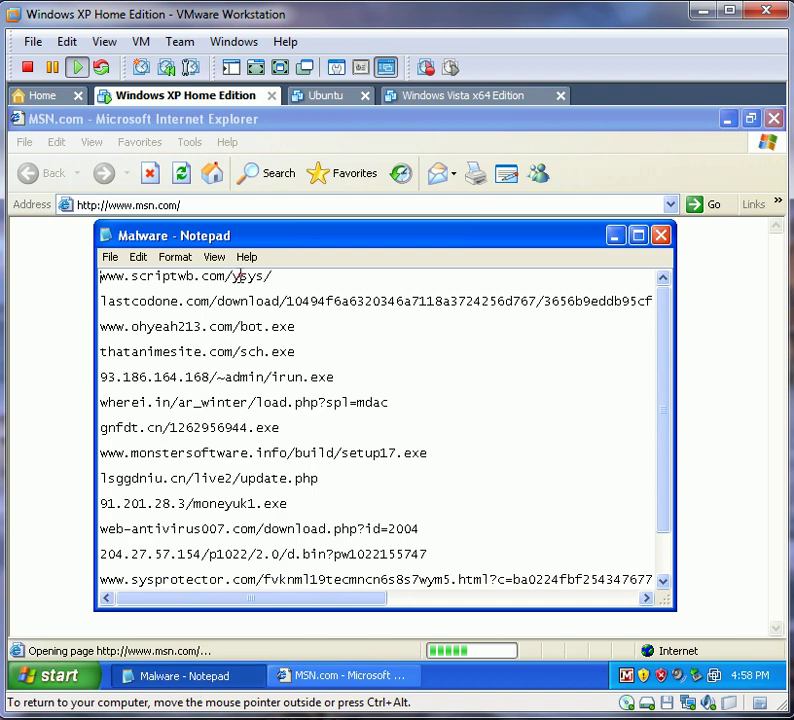
Step: Load the scriptwb and lastcodone links in Internet Explorer; Malwarebytes blocks both
{"action": "key", "text": "shift+End"}
{"action": "key", "text": "ctrl+c"}
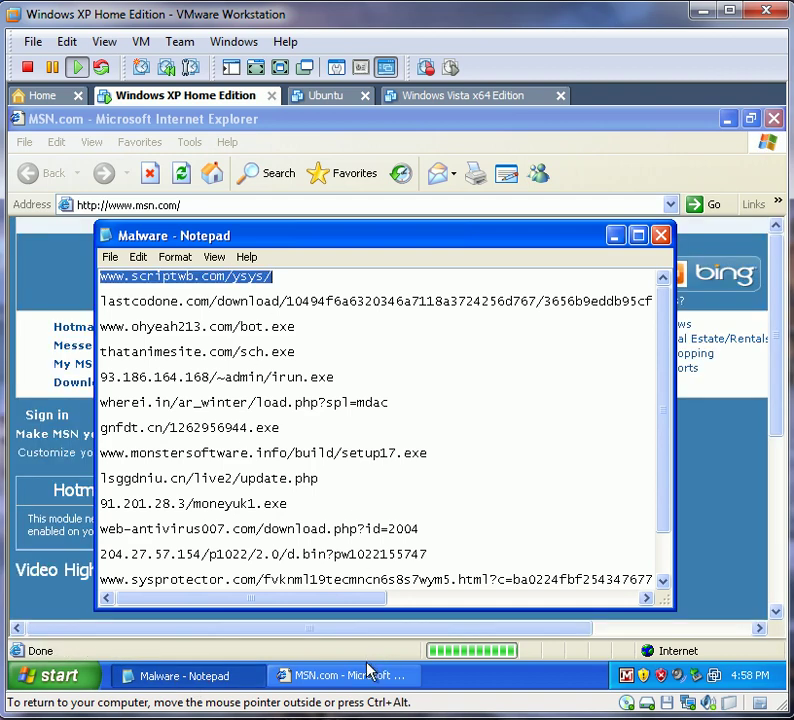
{"action": "left_click", "coordinate": [366, 675]}
{"action": "left_click", "coordinate": [322, 203]}
{"action": "key", "text": "ctrl+v"}
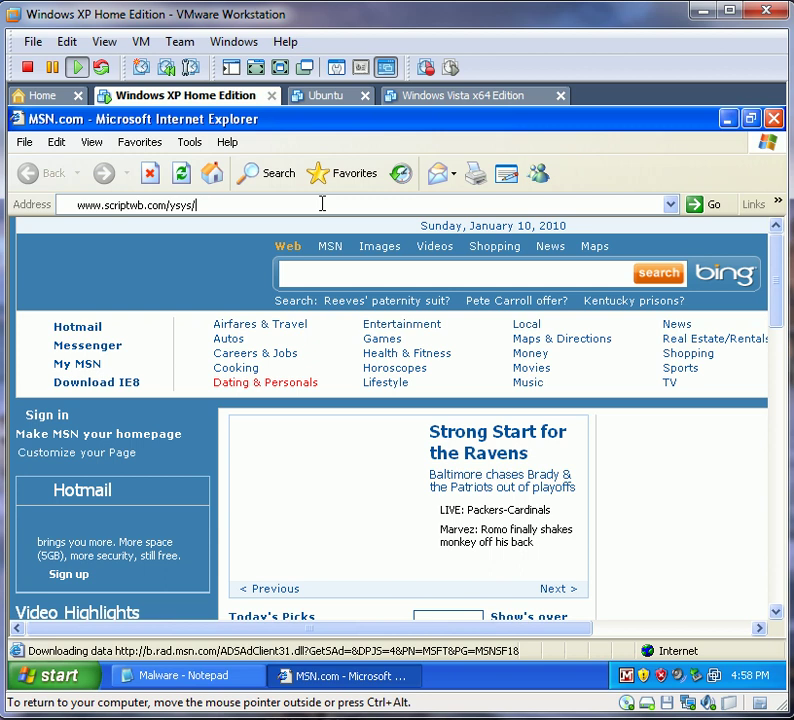
{"action": "key", "text": "Return"}
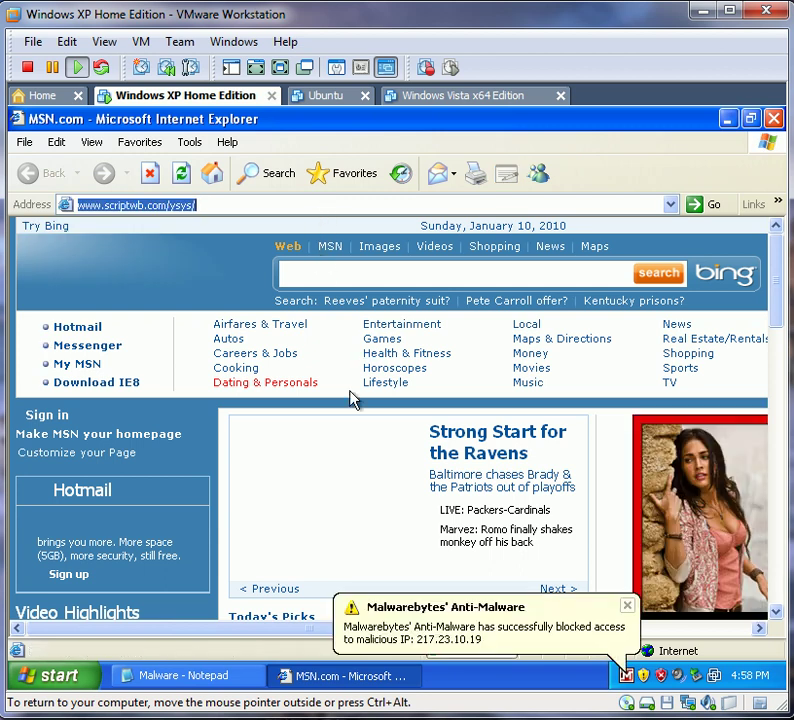
{"action": "left_click", "coordinate": [196, 677]}
{"action": "double_click", "coordinate": [312, 296]}
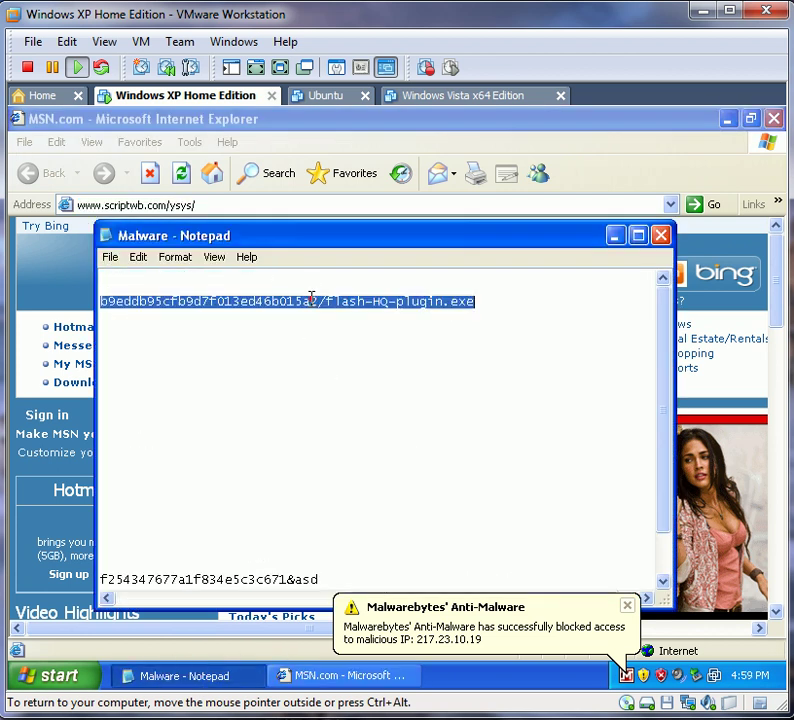
{"action": "left_click", "coordinate": [406, 676]}
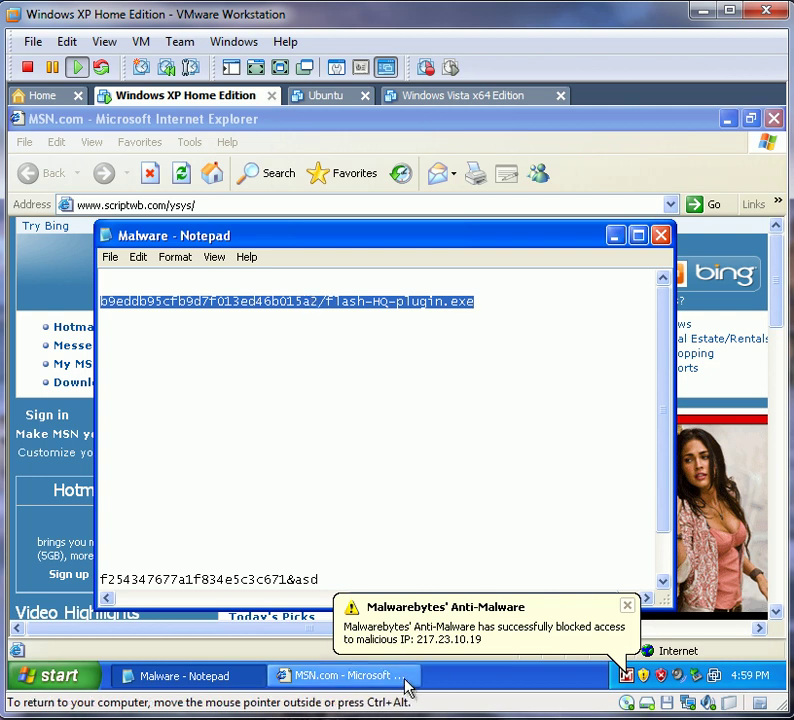
{"action": "type", "text": "lastcodone.com/download/10494f6a6320346a7118a3724256d767/3656b9eddb95cfb9d7f013ed46b015a2/flash-HQ-plugin.exe"}
{"action": "key", "text": "Return"}
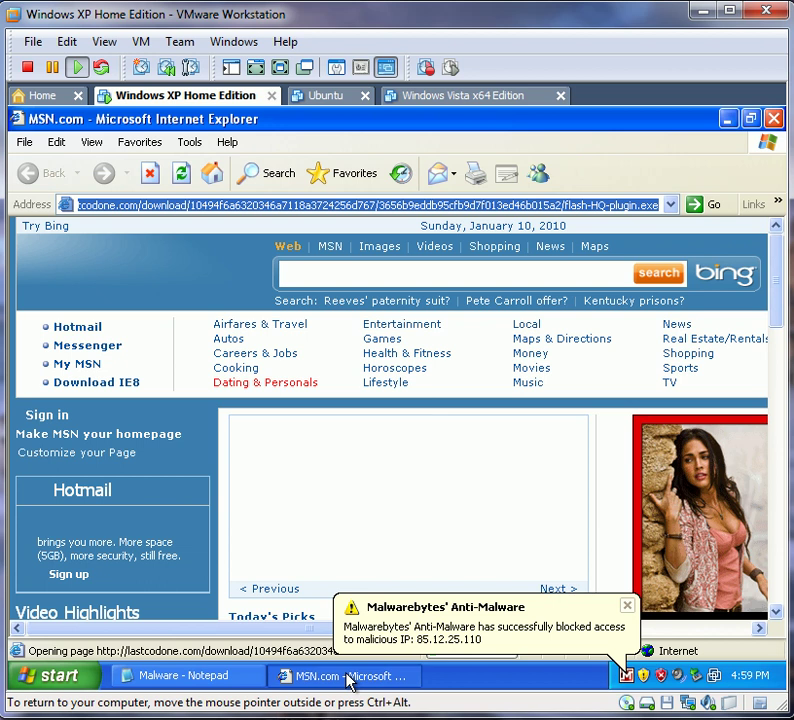
Step: Try the ohyeah213 bot.exe link, which returns 404, then return to MSN
{"action": "left_click", "coordinate": [255, 676]}
{"action": "left_click", "coordinate": [224, 343]}
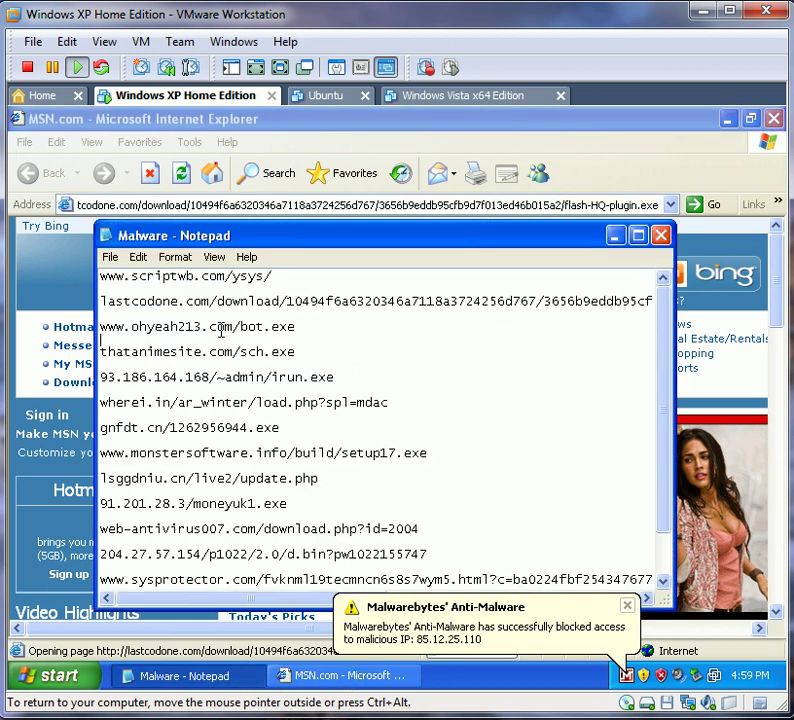
{"action": "double_click", "coordinate": [193, 330]}
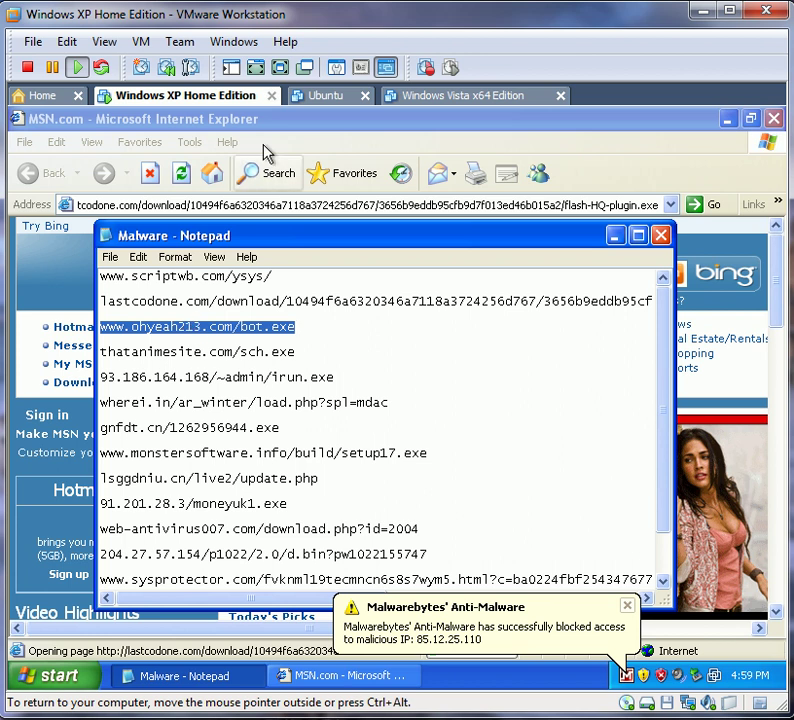
{"action": "key", "text": "ctrl+c"}
{"action": "left_click", "coordinate": [287, 205]}
{"action": "key", "text": "ctrl+v"}
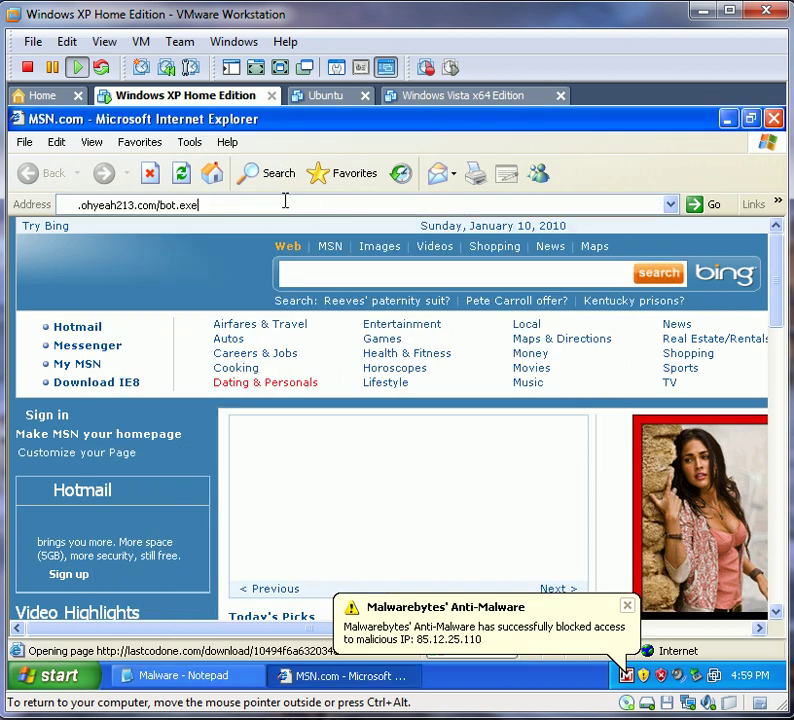
{"action": "key", "text": "Return"}
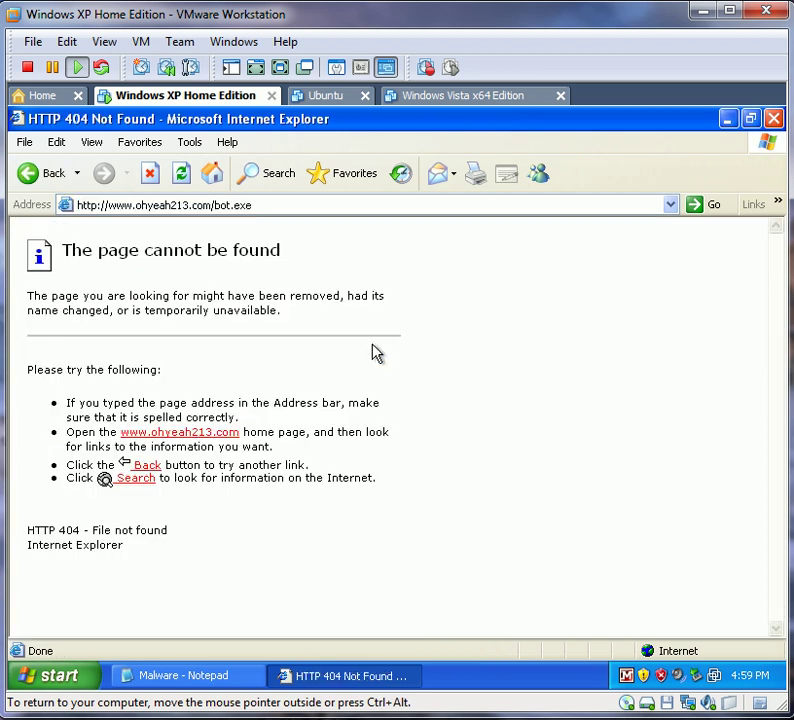
{"action": "left_click", "coordinate": [28, 175]}
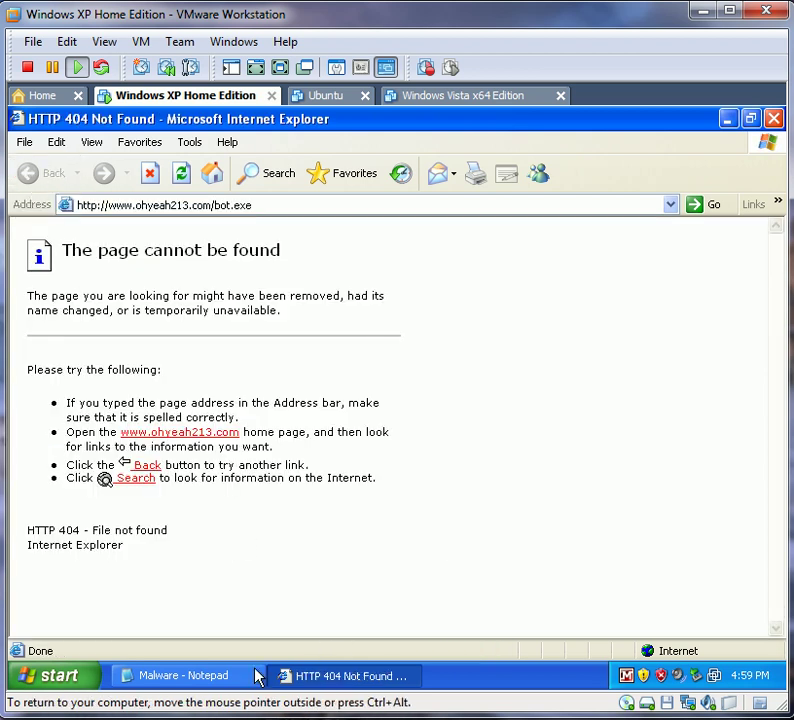
Step: Load the thatanimesite.com/sch.exe download link in Internet Explorer
{"action": "left_click", "coordinate": [209, 674]}
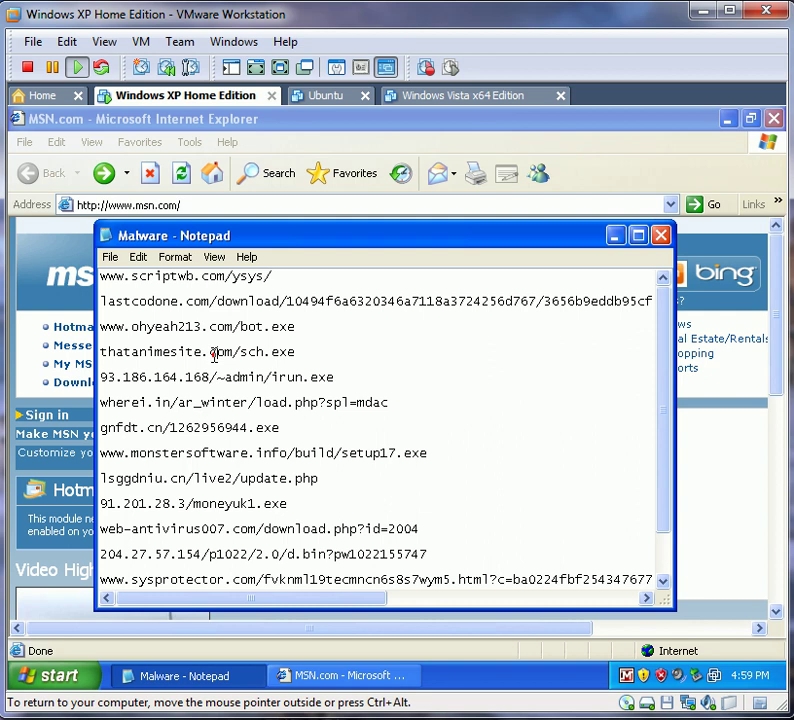
{"action": "double_click", "coordinate": [216, 353]}
{"action": "left_click", "coordinate": [335, 677]}
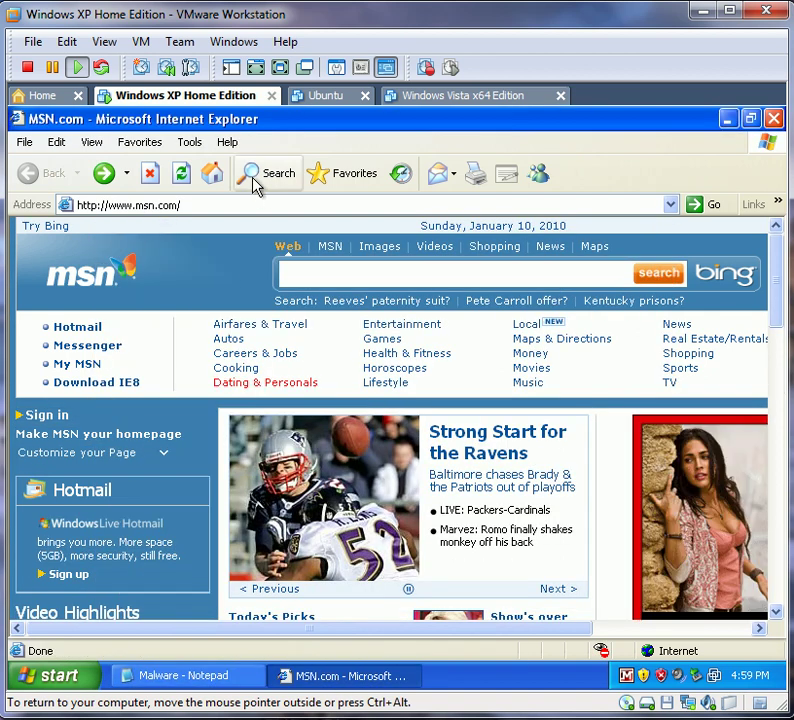
{"action": "left_click", "coordinate": [263, 205]}
{"action": "key", "text": "ctrl+v"}
{"action": "key", "text": "Return"}
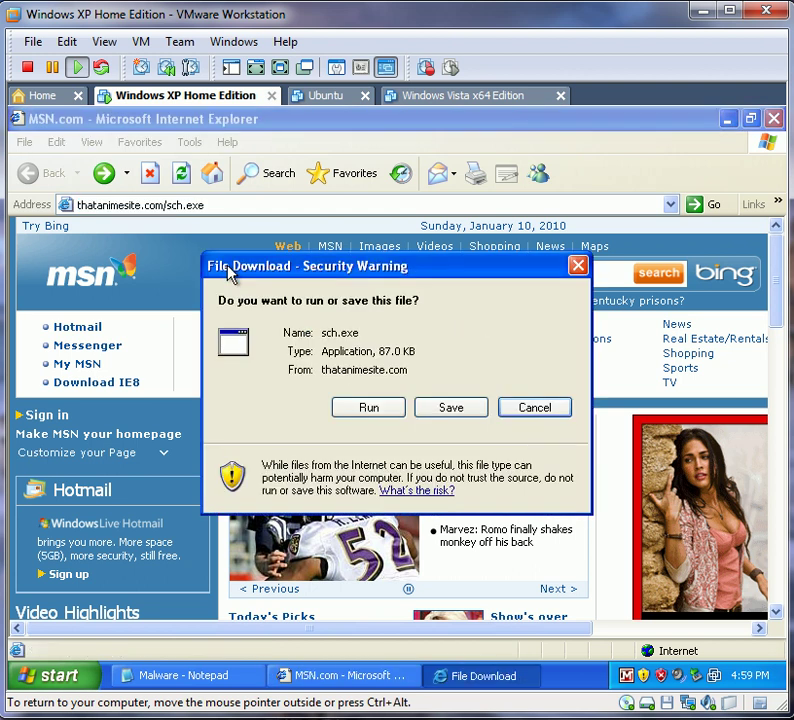
Step: Run the downloaded sch.exe and quarantine the Trojan.PWS that Malwarebytes flags
{"action": "left_click", "coordinate": [348, 413]}
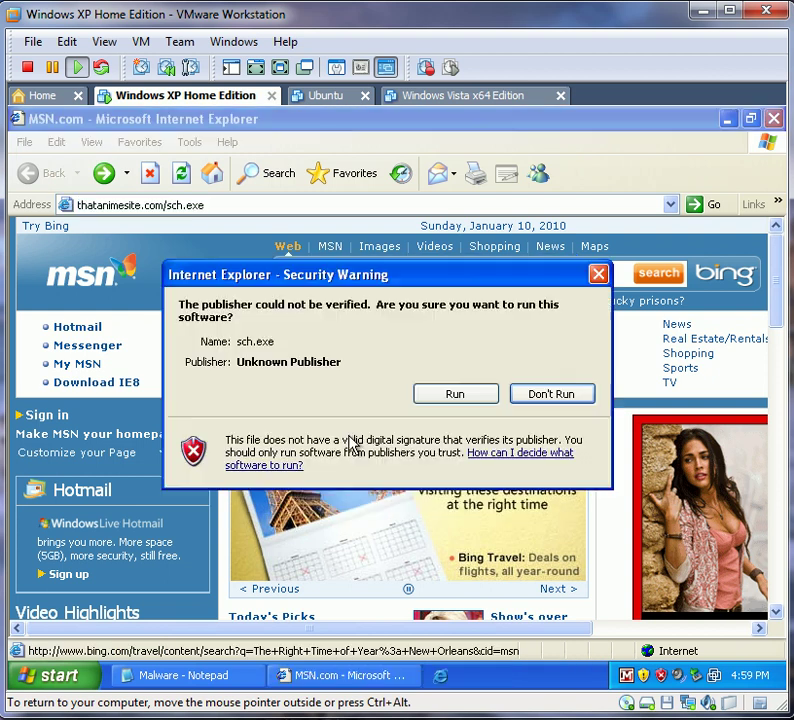
{"action": "left_click", "coordinate": [455, 393]}
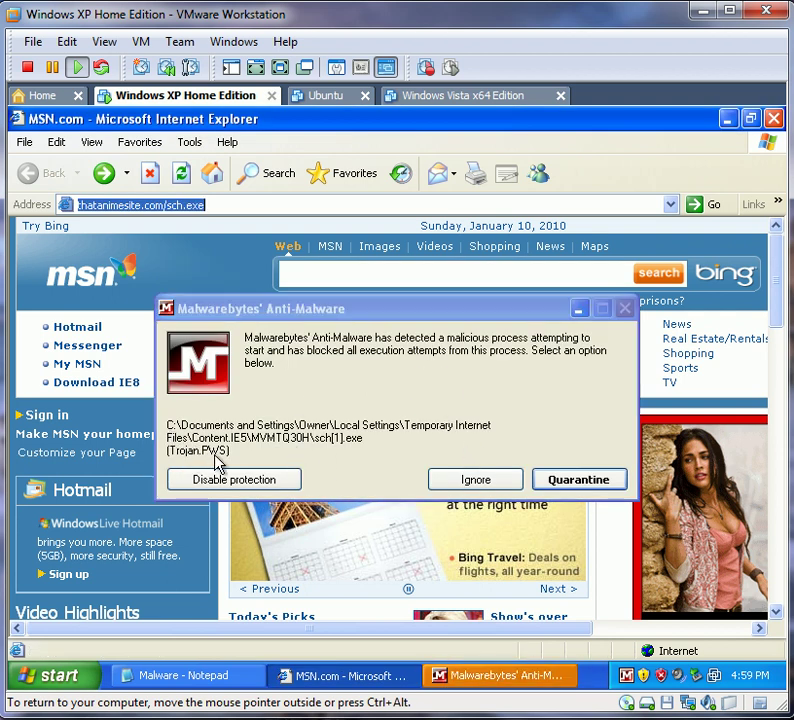
{"action": "key", "text": "ctrl+alt"}
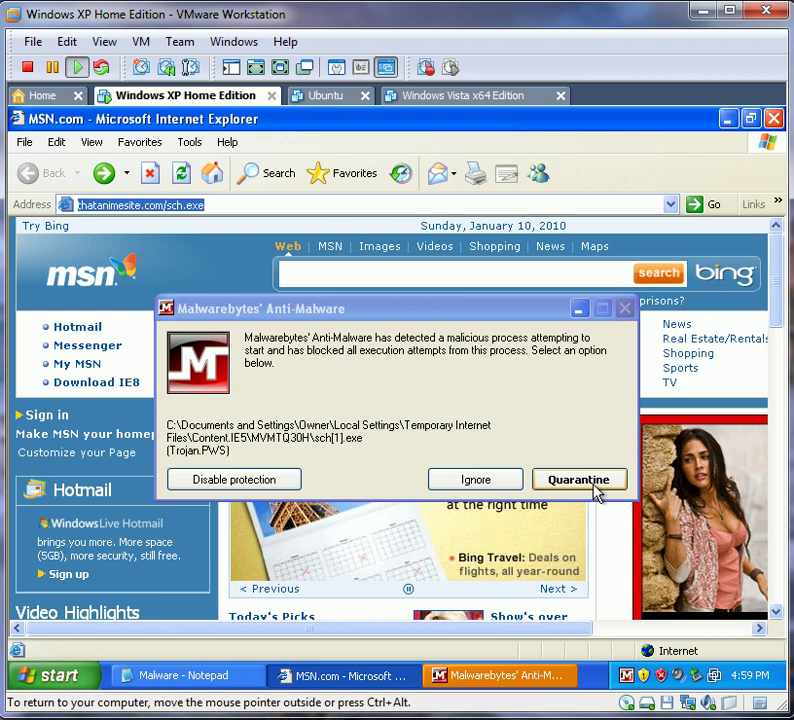
{"action": "left_click", "coordinate": [578, 480]}
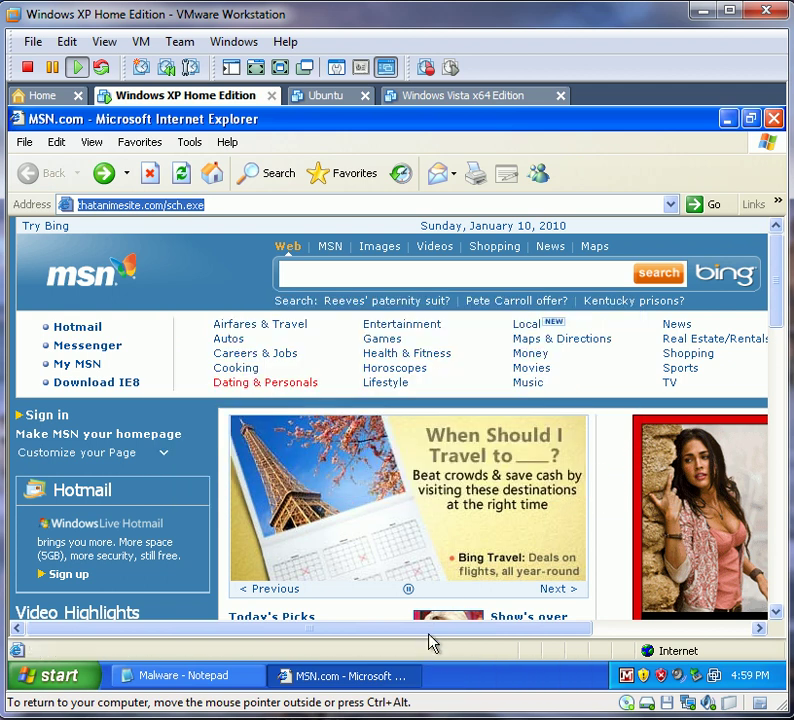
Step: Visit the 93.186.164.168/~admin/irun.exe and wherei.in/ar_winter/load.php?spl=mdac links in IE
{"action": "left_click", "coordinate": [210, 685]}
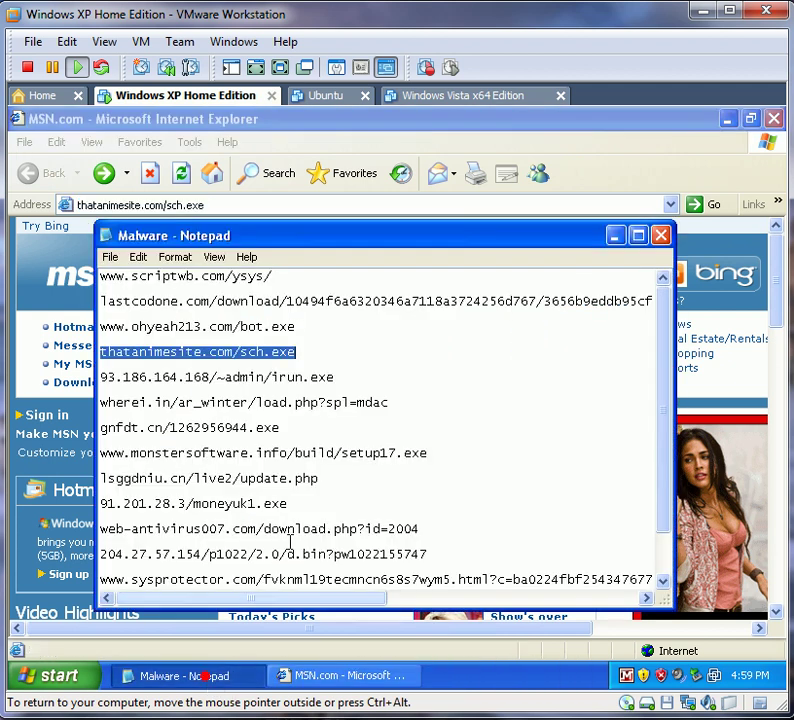
{"action": "double_click", "coordinate": [266, 373]}
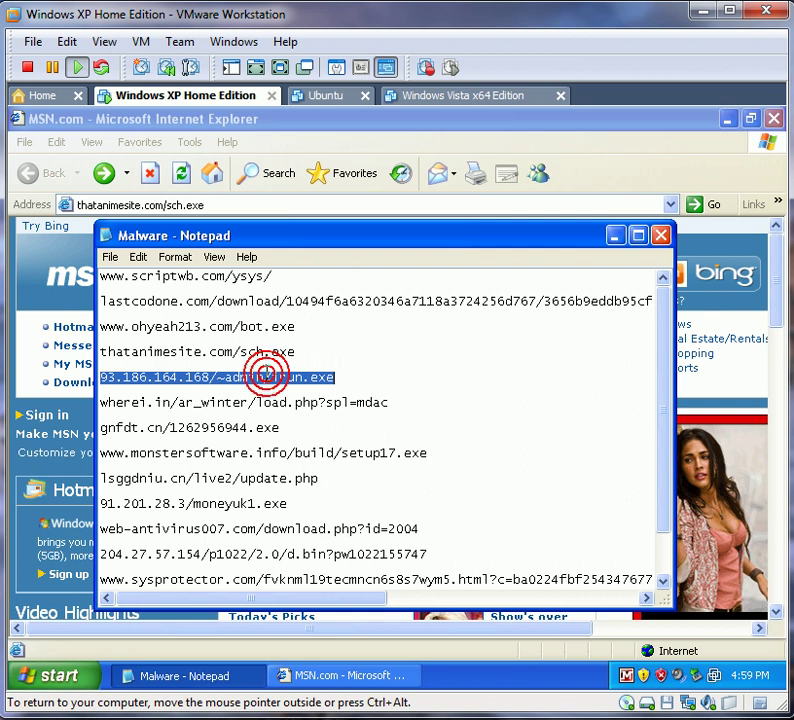
{"action": "left_click", "coordinate": [346, 676]}
{"action": "key", "text": "ctrl+v"}
{"action": "key", "text": "Return"}
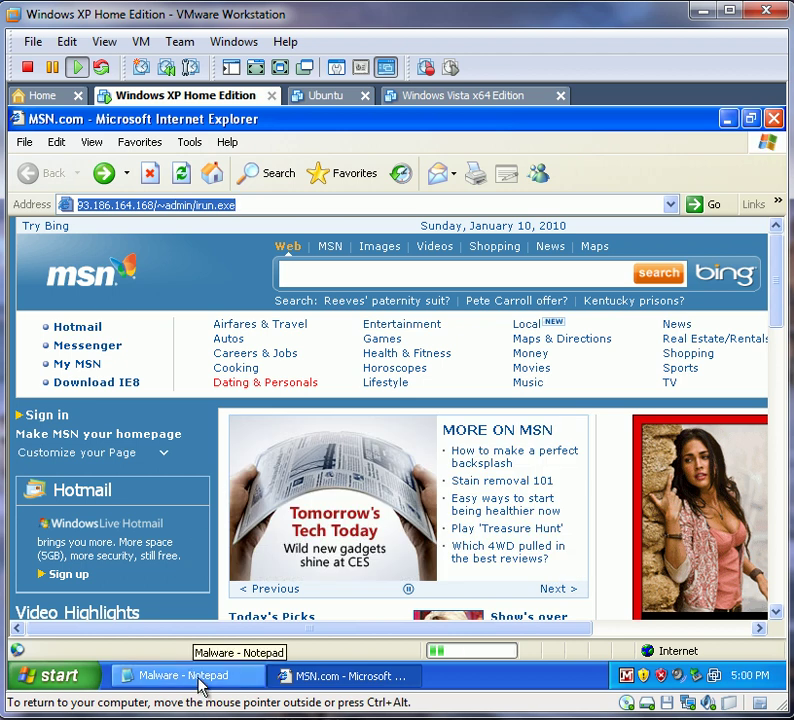
{"action": "left_click", "coordinate": [200, 677]}
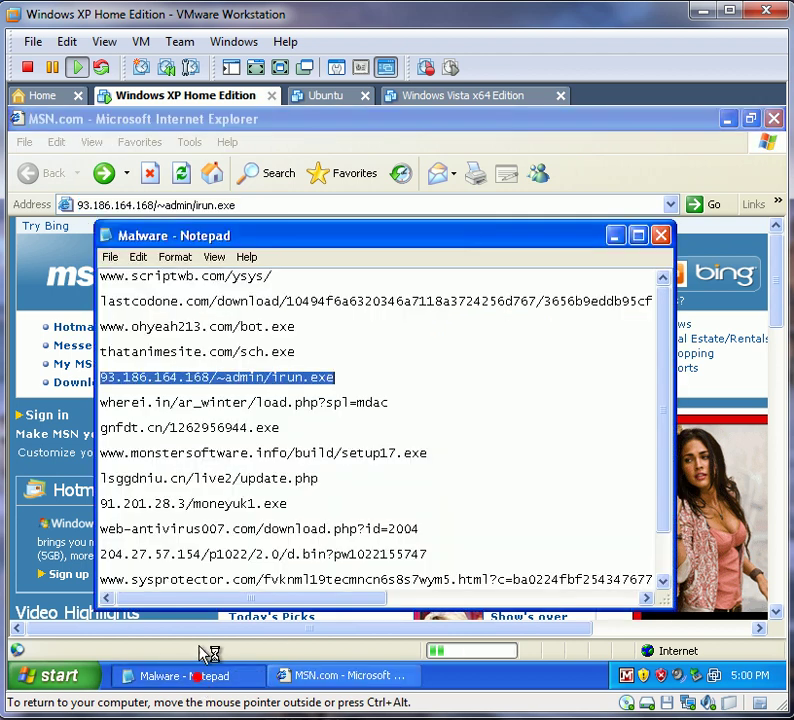
{"action": "double_click", "coordinate": [231, 404]}
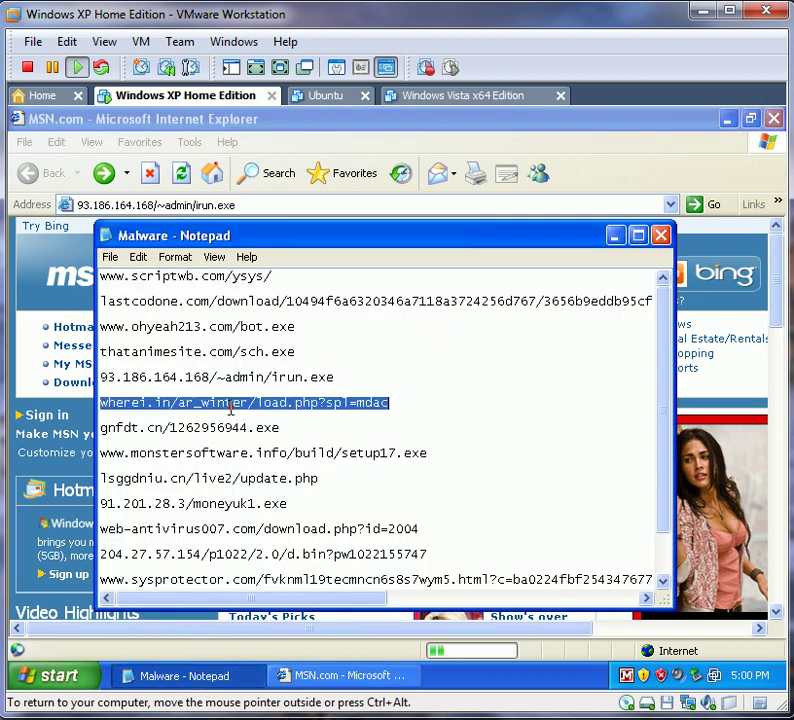
{"action": "left_click", "coordinate": [360, 677]}
{"action": "key", "text": "ctrl+v"}
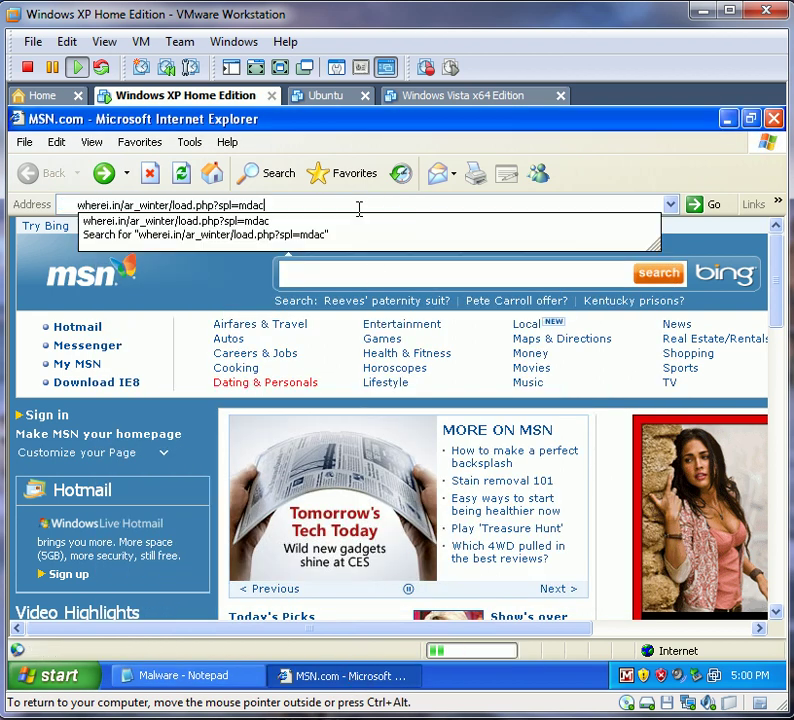
{"action": "left_click", "coordinate": [360, 220]}
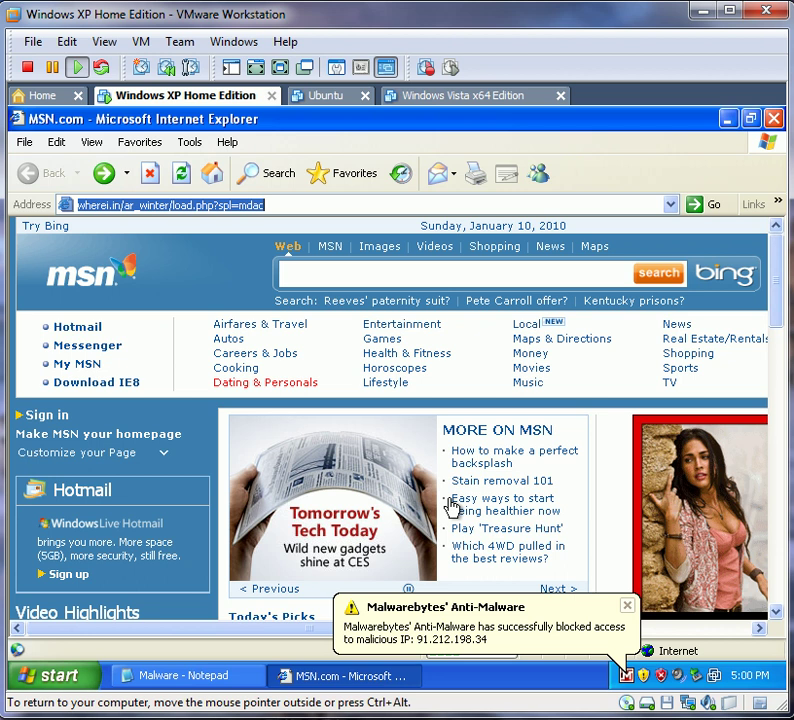
Step: Visit the gnfdt.cn/1262956944.exe and monstersoftware.info/build/setup17.exe links to test blocking
{"action": "left_click", "coordinate": [222, 677]}
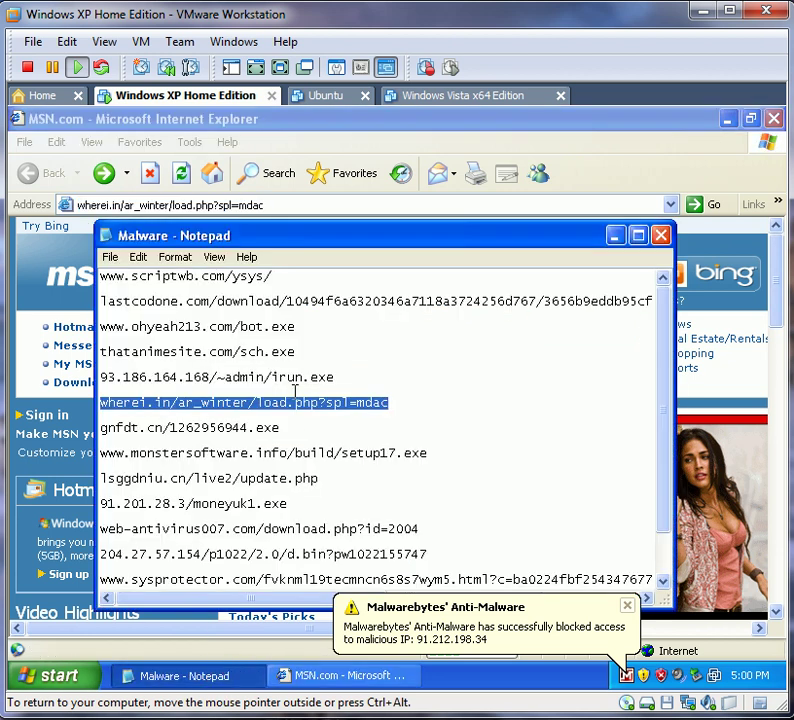
{"action": "double_click", "coordinate": [239, 427]}
{"action": "key", "text": "ctrl+c"}
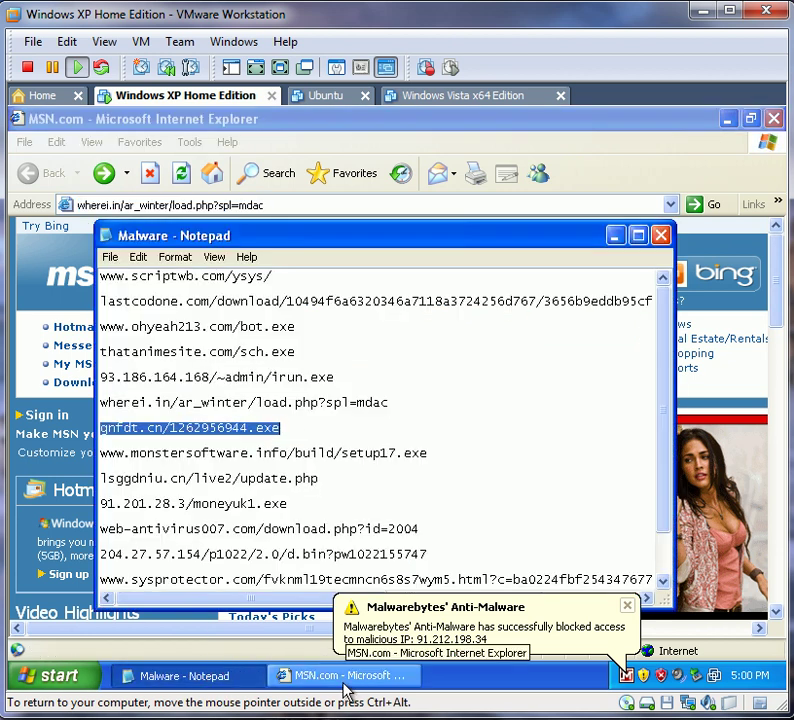
{"action": "left_click", "coordinate": [347, 687]}
{"action": "key", "text": "ctrl+v"}
{"action": "key", "text": "Return"}
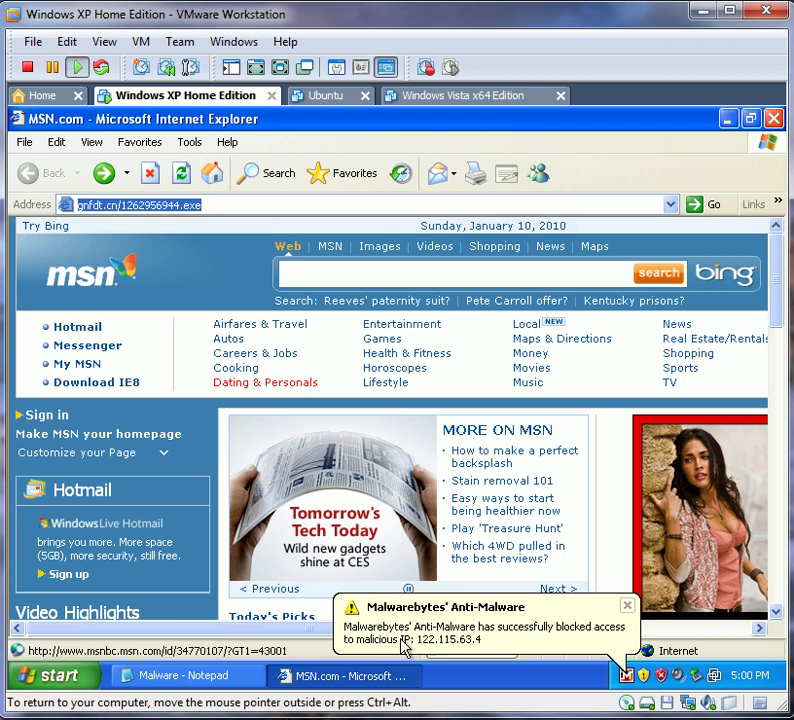
{"action": "left_click", "coordinate": [240, 676]}
{"action": "double_click", "coordinate": [262, 450]}
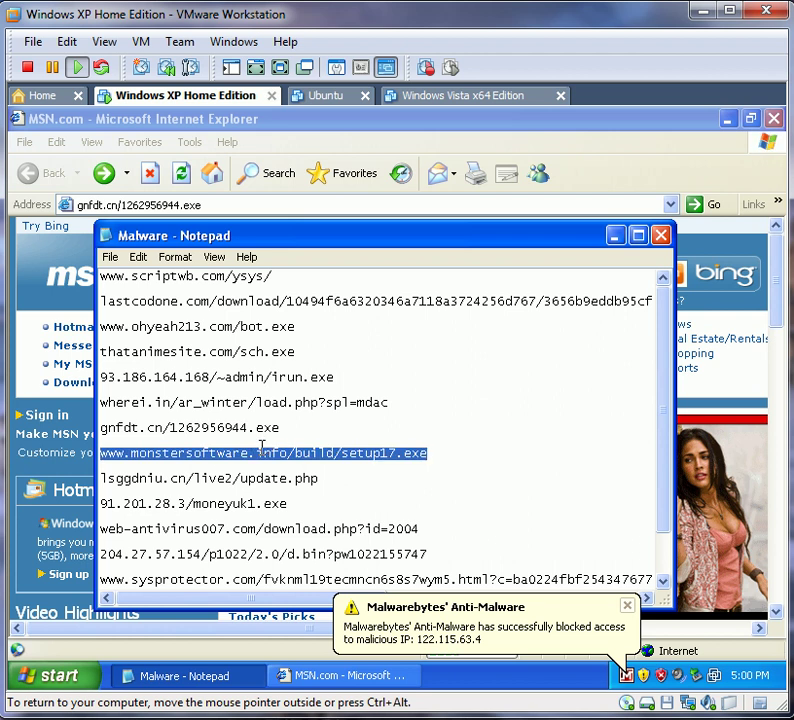
{"action": "key", "text": "ctrl+c"}
{"action": "left_click", "coordinate": [347, 676]}
{"action": "key", "text": "ctrl+v"}
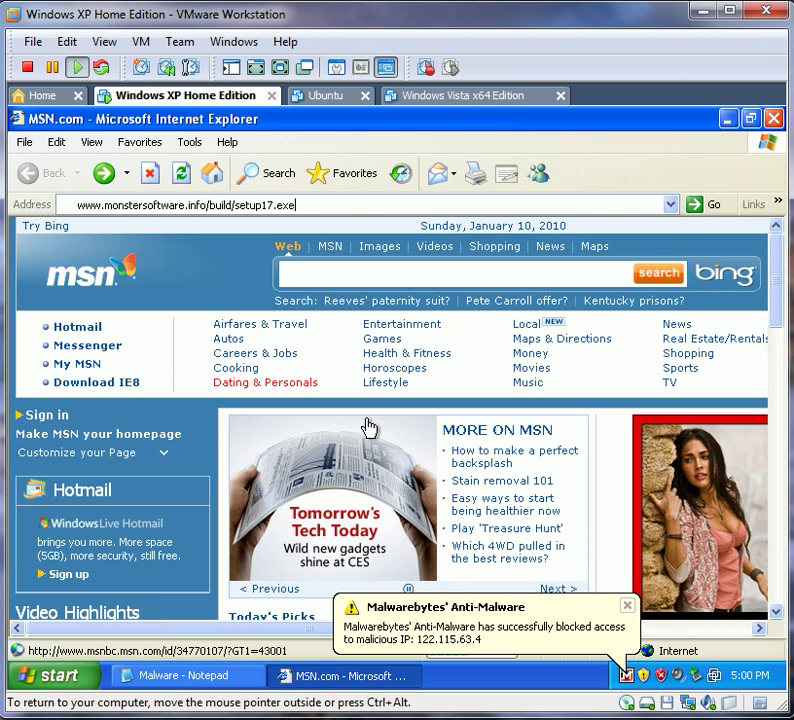
{"action": "key", "text": "Return"}
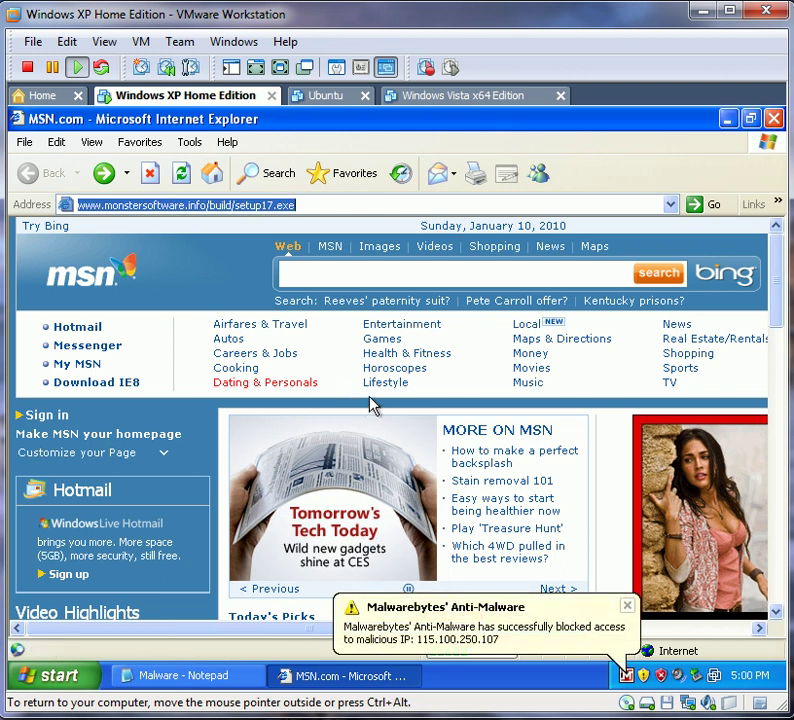
Step: Visit the lsggdniu.cn/live2/update.php link to test blocking
{"action": "left_click", "coordinate": [167, 680]}
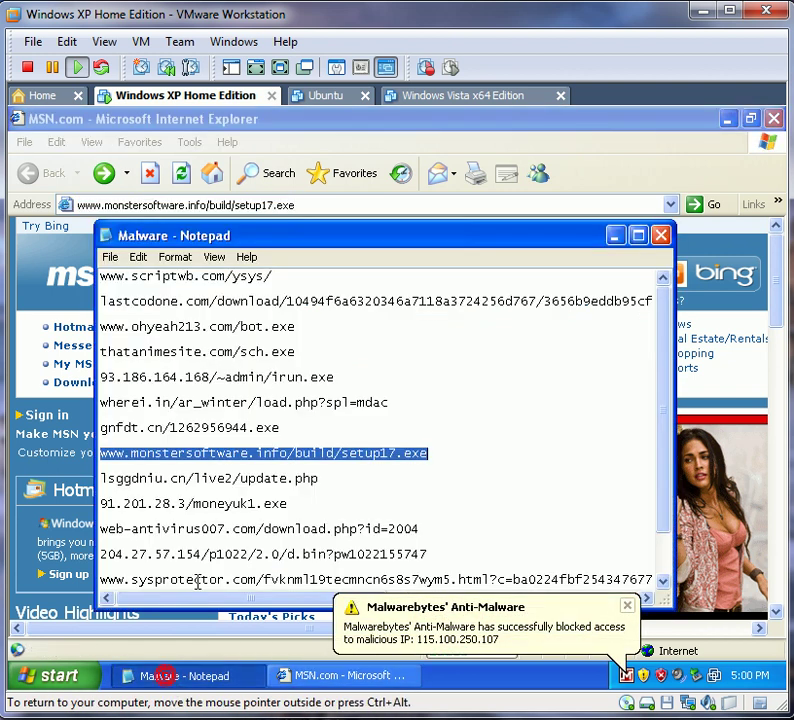
{"action": "double_click", "coordinate": [221, 478]}
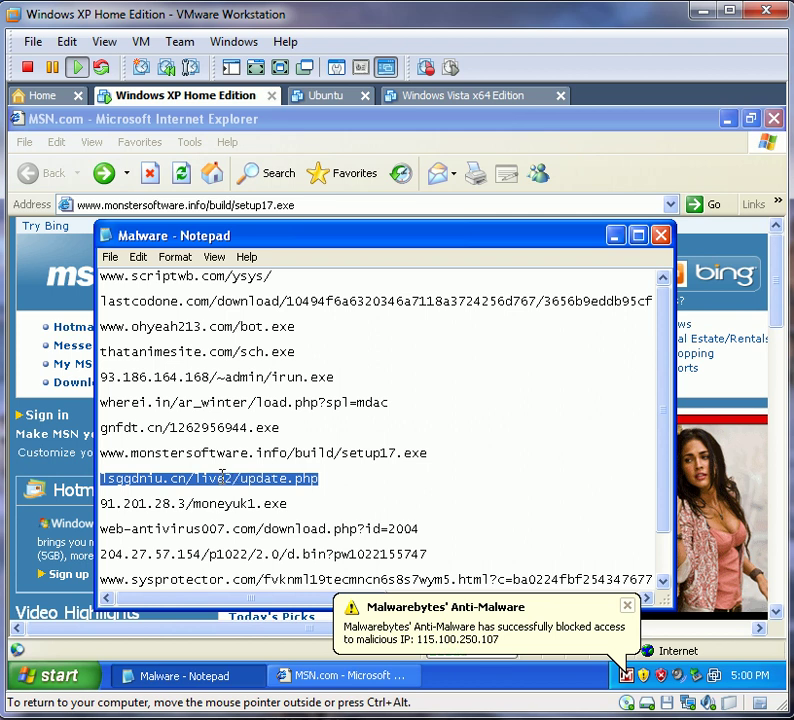
{"action": "key", "text": "ctrl+c"}
{"action": "left_click", "coordinate": [300, 675]}
{"action": "key", "text": "alt+d"}
{"action": "key", "text": "ctrl+v"}
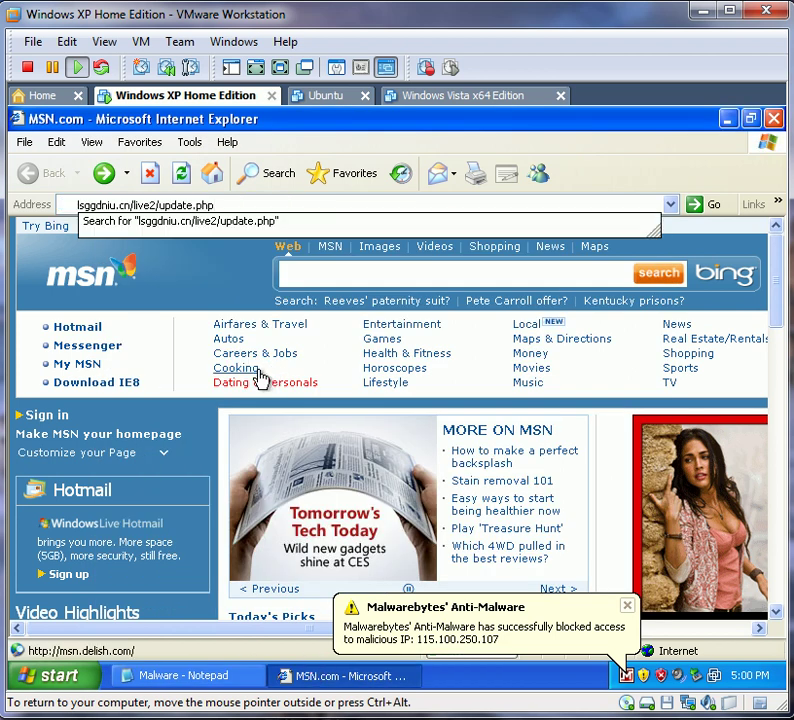
{"action": "key", "text": "Return"}
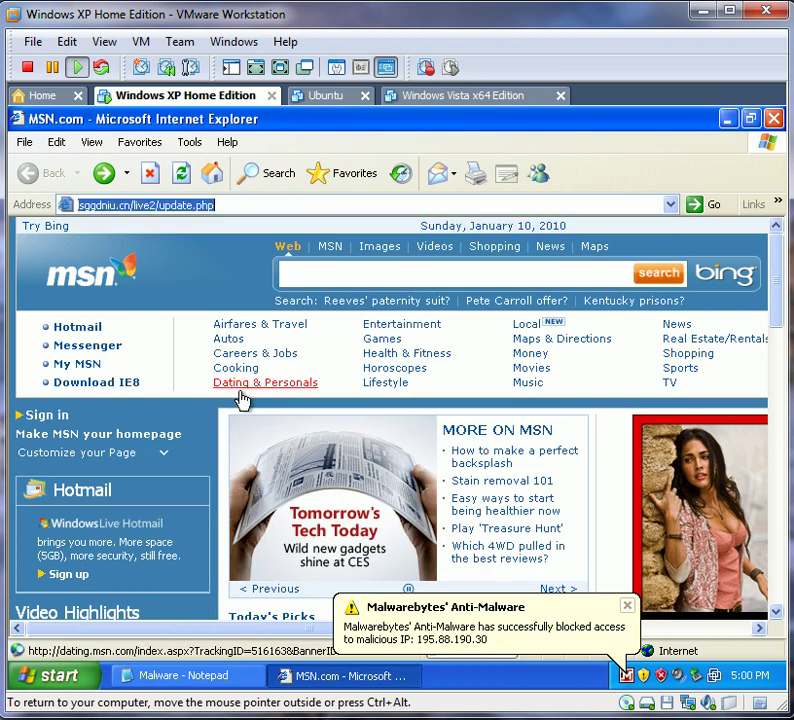
Step: Visit the 91.201.28.3/moneyuk1.exe and web-antivirus007.com/download.php?id=2004 links
{"action": "left_click", "coordinate": [196, 677]}
{"action": "left_click", "coordinate": [223, 503]}
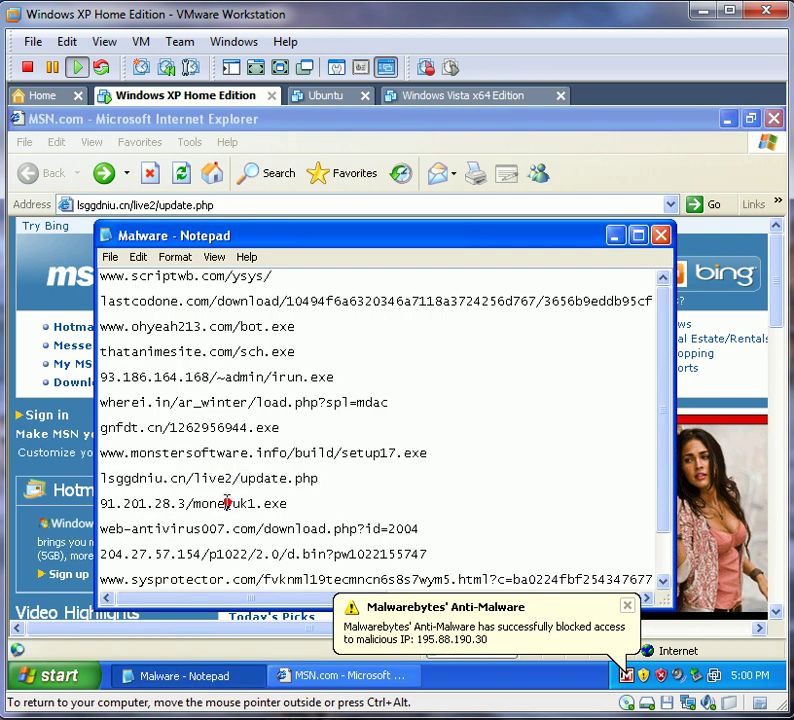
{"action": "key", "text": "Home"}
{"action": "key", "text": "shift+End"}
{"action": "left_click", "coordinate": [374, 677]}
{"action": "key", "text": "ctrl+v"}
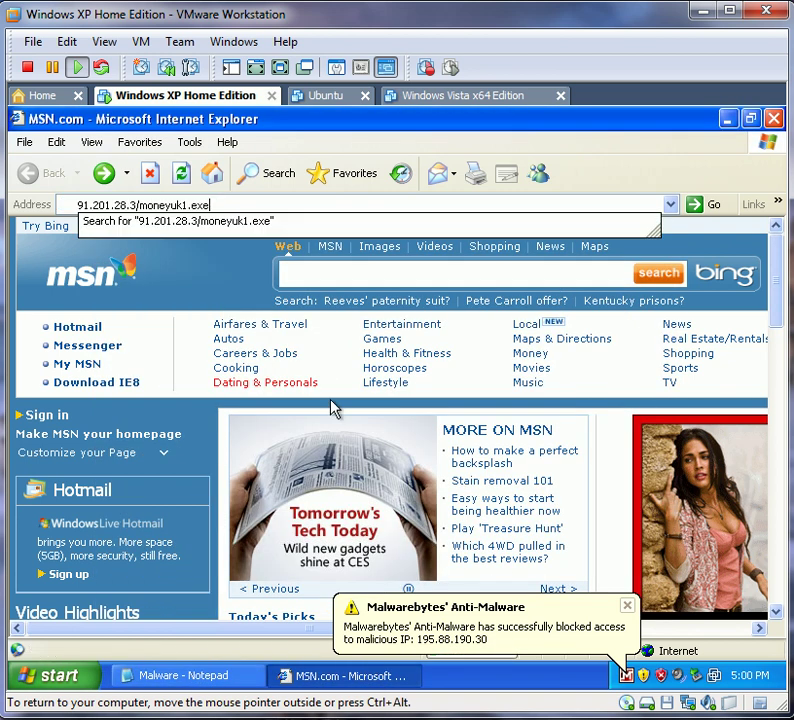
{"action": "key", "text": "Return"}
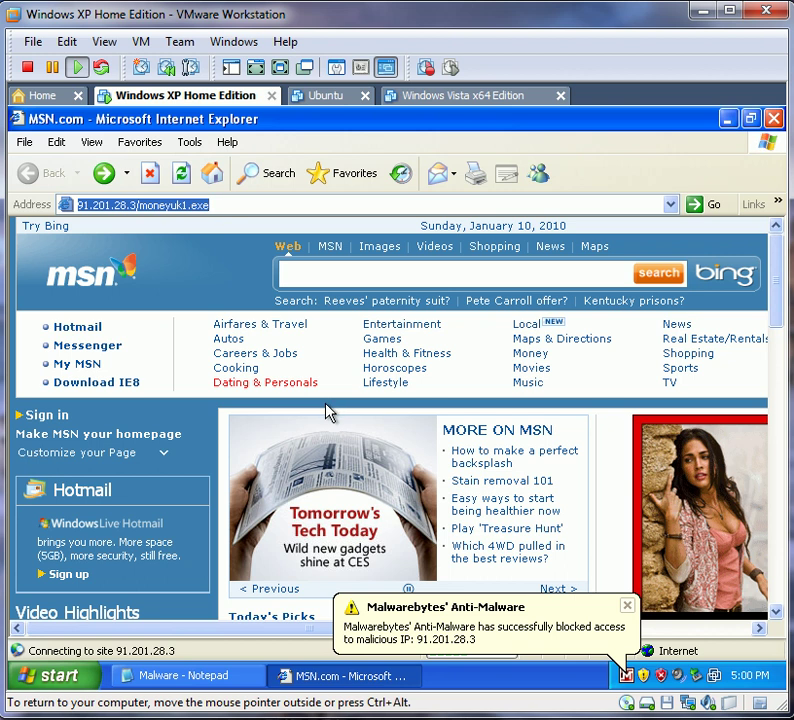
{"action": "left_click", "coordinate": [180, 677]}
{"action": "double_click", "coordinate": [208, 535]}
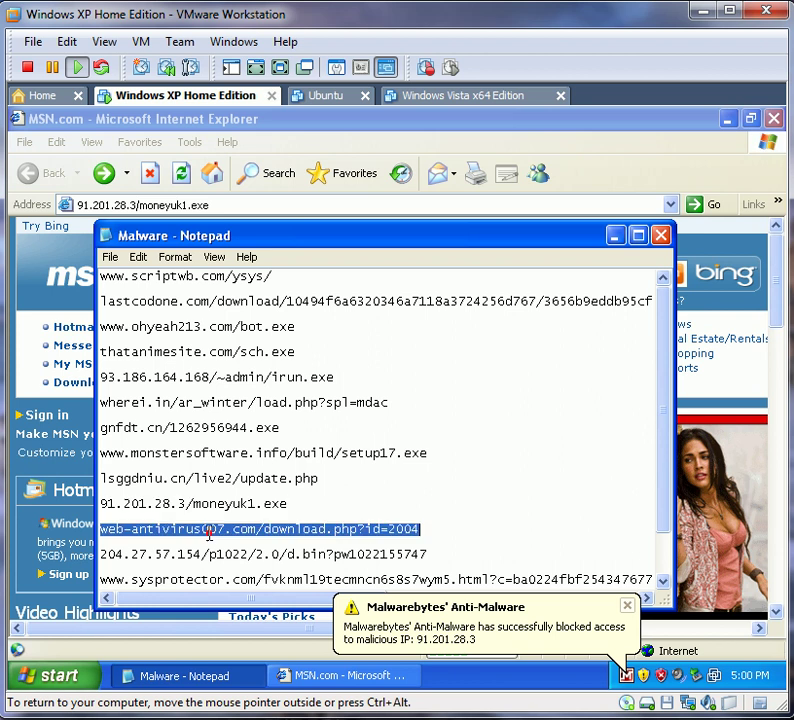
{"action": "left_click", "coordinate": [318, 690]}
{"action": "key", "text": "ctrl+v"}
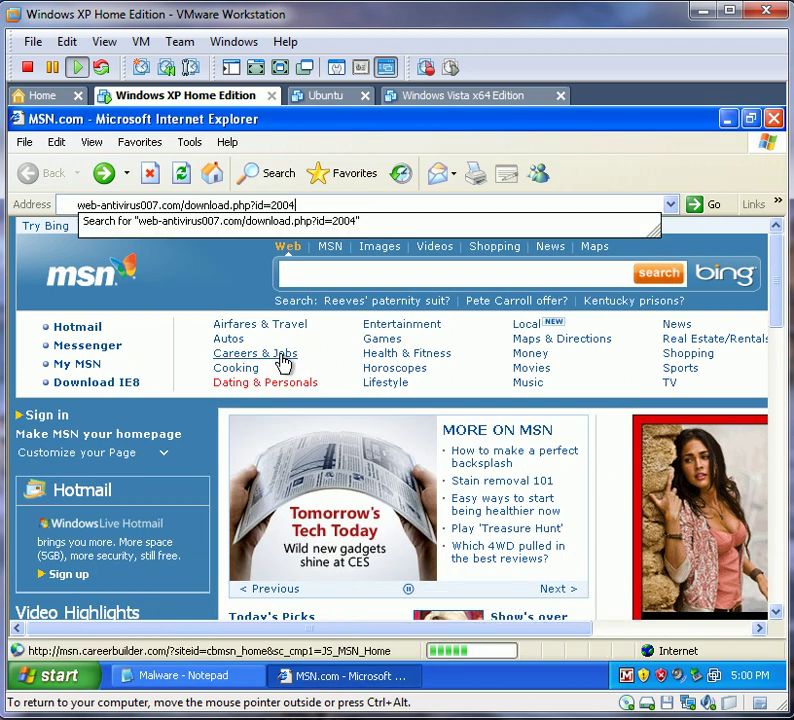
{"action": "key", "text": "Return"}
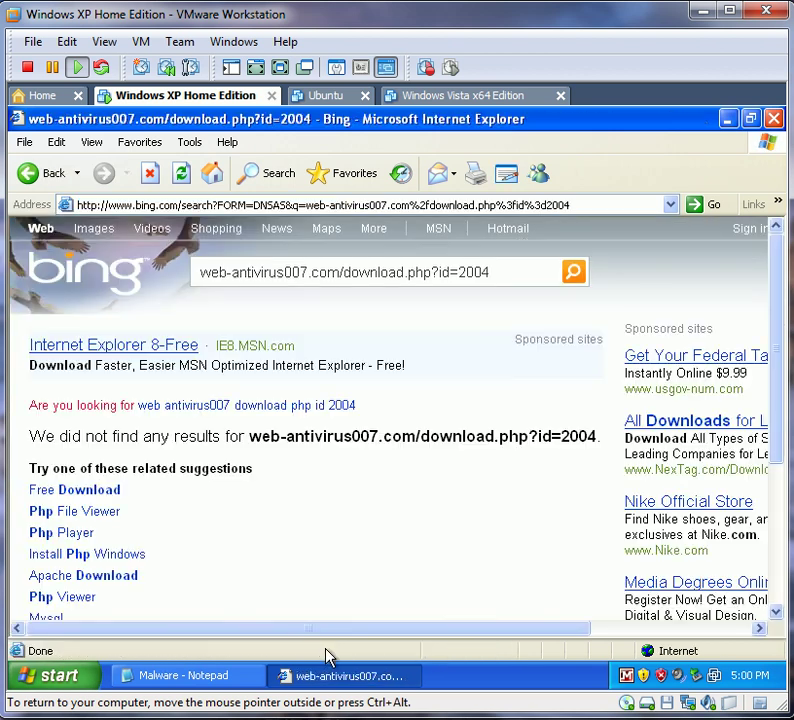
Step: Visit the 204.27.57.154/p1022/2.0/d.bin link to test blocking
{"action": "left_click", "coordinate": [214, 680]}
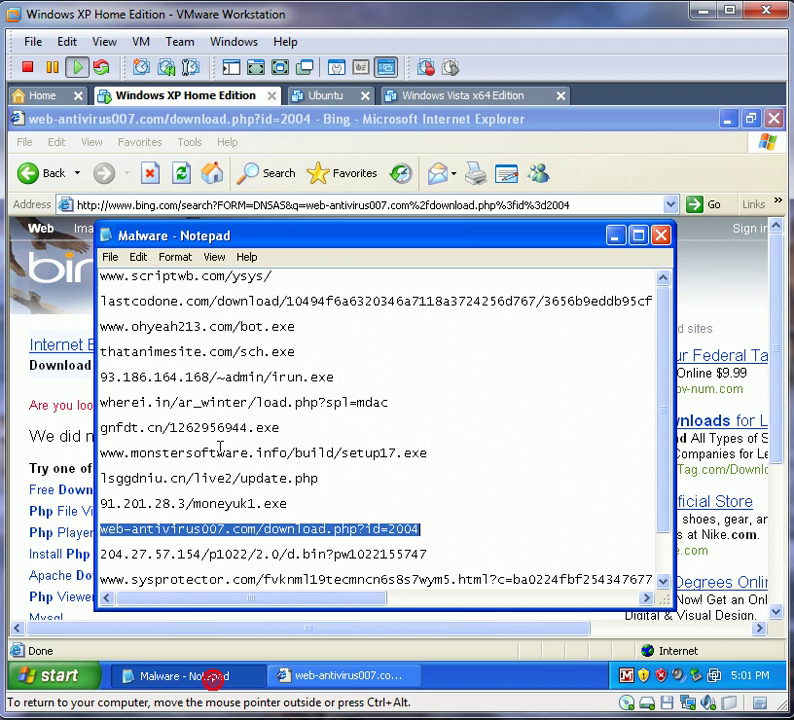
{"action": "double_click", "coordinate": [262, 556]}
{"action": "left_click", "coordinate": [345, 676]}
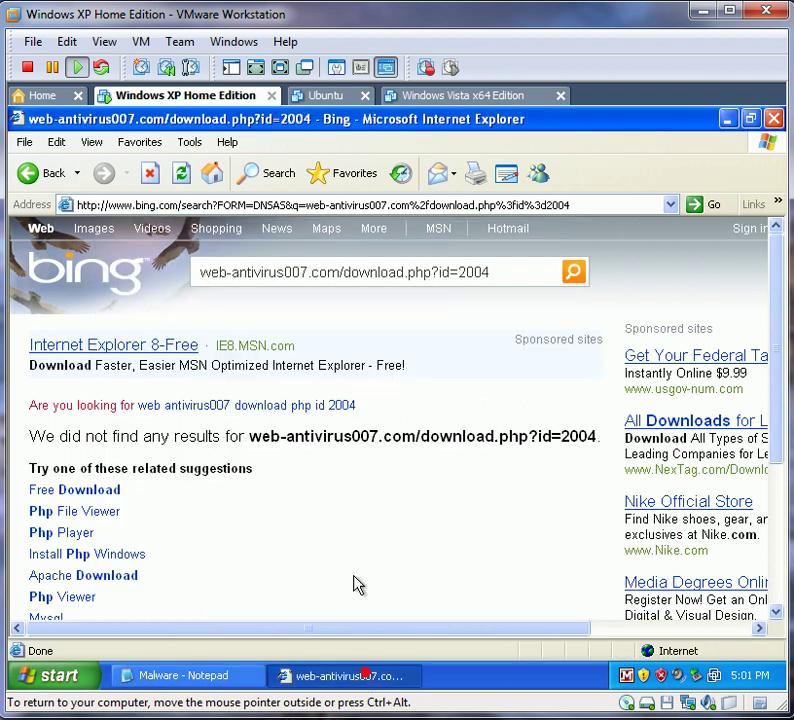
{"action": "left_click", "coordinate": [333, 205]}
{"action": "key", "text": "ctrl+v"}
{"action": "key", "text": "Return"}
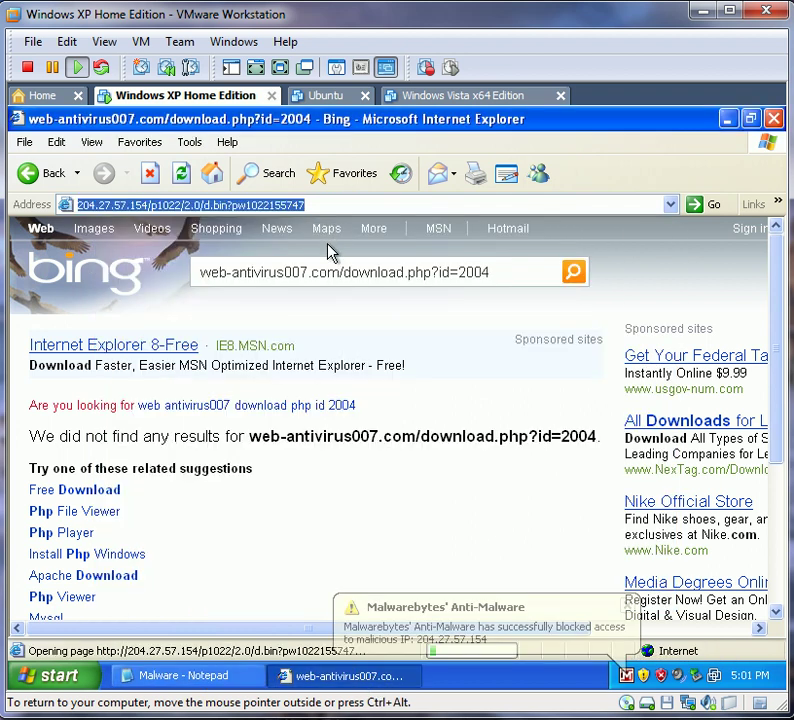
Step: Visit the sysprotector link from further down the malware list
{"action": "left_click", "coordinate": [245, 677]}
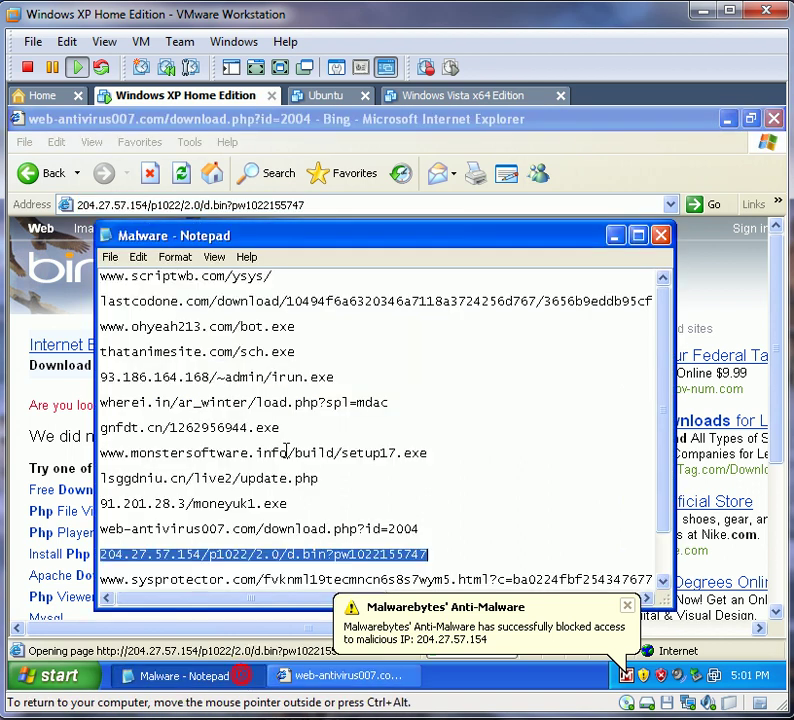
{"action": "scroll", "coordinate": [319, 546], "scroll_direction": "down", "scroll_amount": 1}
{"action": "left_click", "coordinate": [306, 533]}
{"action": "key", "text": "shift+End"}
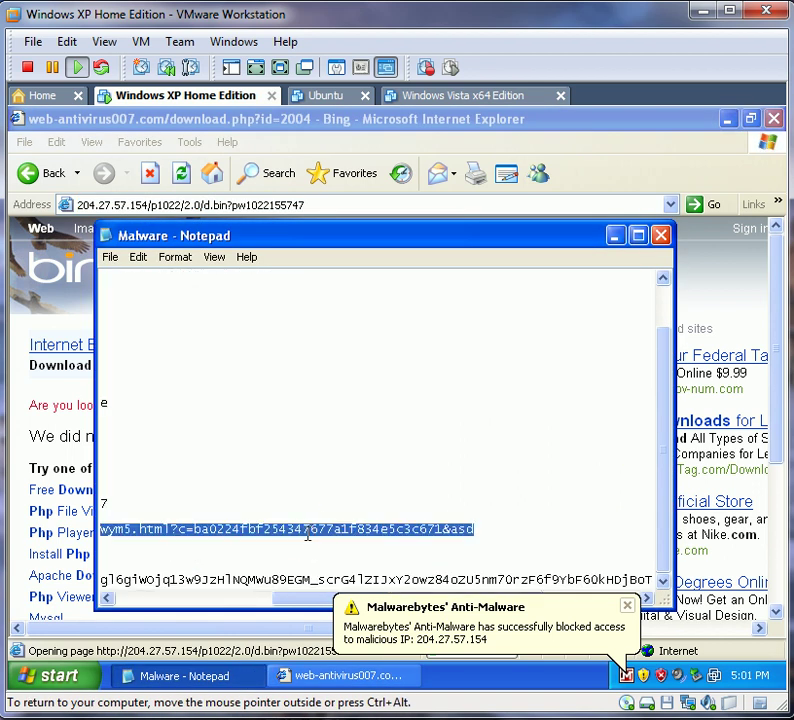
{"action": "key", "text": "ctrl+c"}
{"action": "left_click", "coordinate": [348, 677]}
{"action": "key", "text": "ctrl+v"}
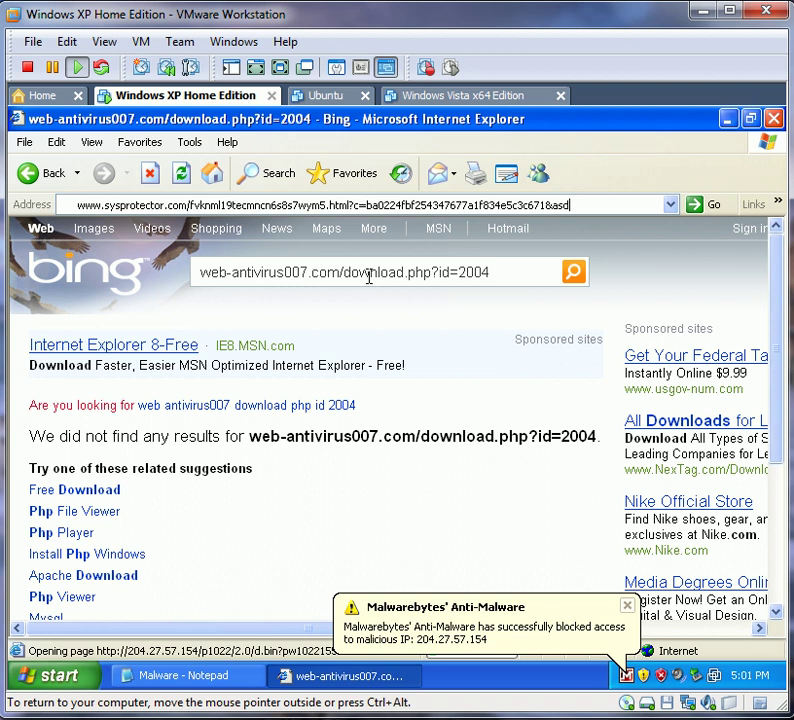
{"action": "key", "text": "Return"}
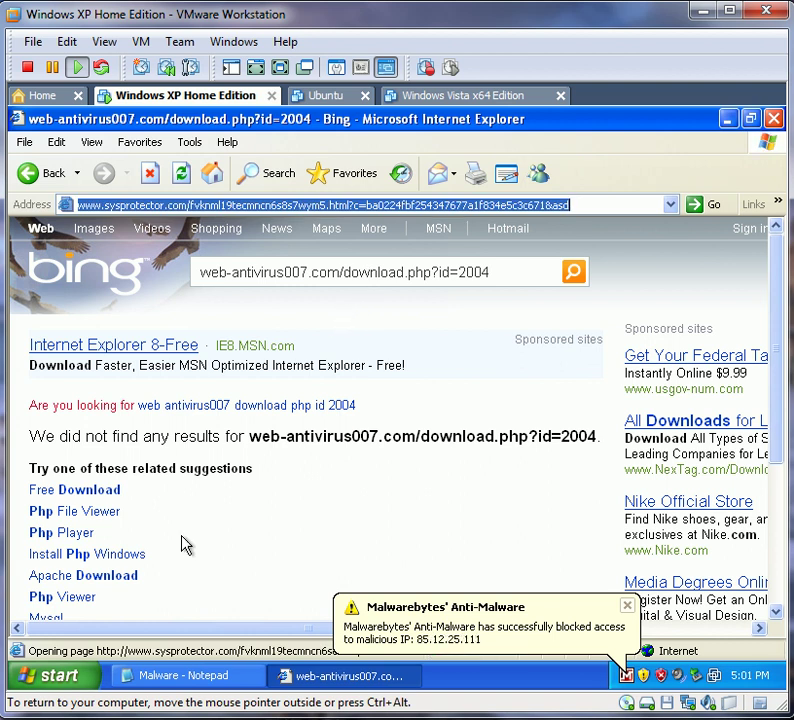
Step: Visit dasfkjsdsfg.biz/exe.php, which Malwarebytes blocks as a malicious IP
{"action": "left_click", "coordinate": [208, 677]}
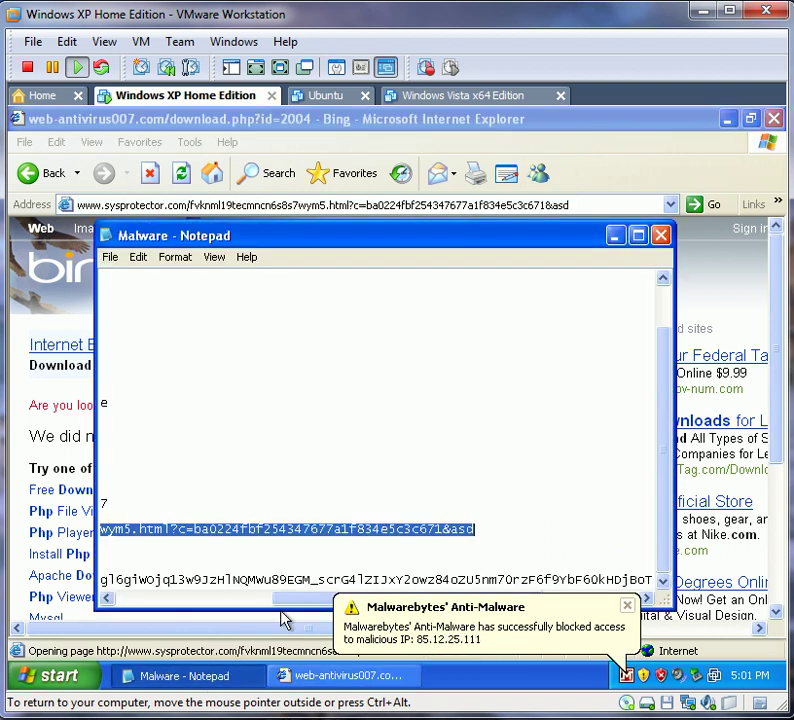
{"action": "mouse_move", "coordinate": [283, 598]}
{"action": "left_mouse_down"}
{"action": "mouse_move", "coordinate": [249, 583]}
{"action": "mouse_move", "coordinate": [121, 597]}
{"action": "left_mouse_up"}
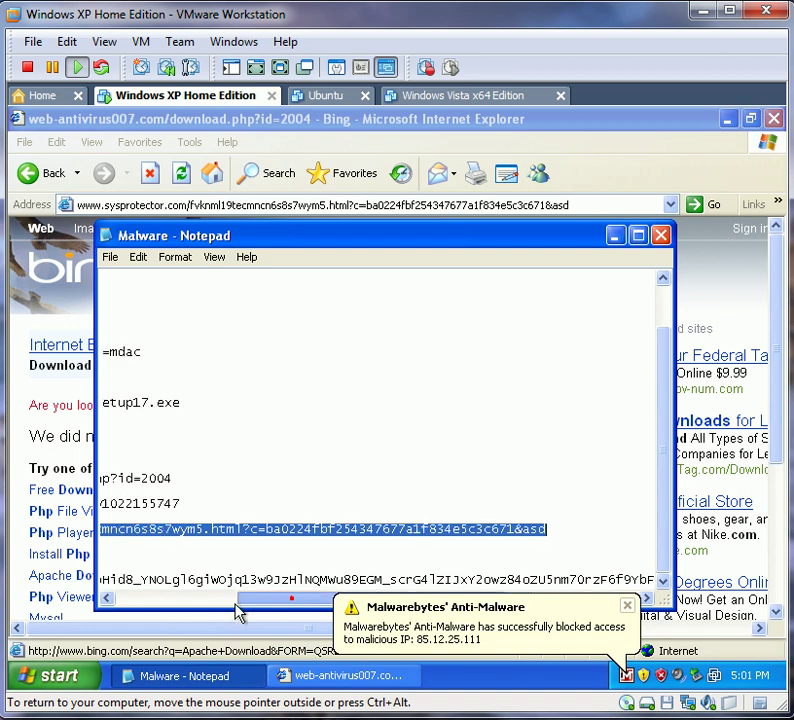
{"action": "left_click", "coordinate": [170, 556]}
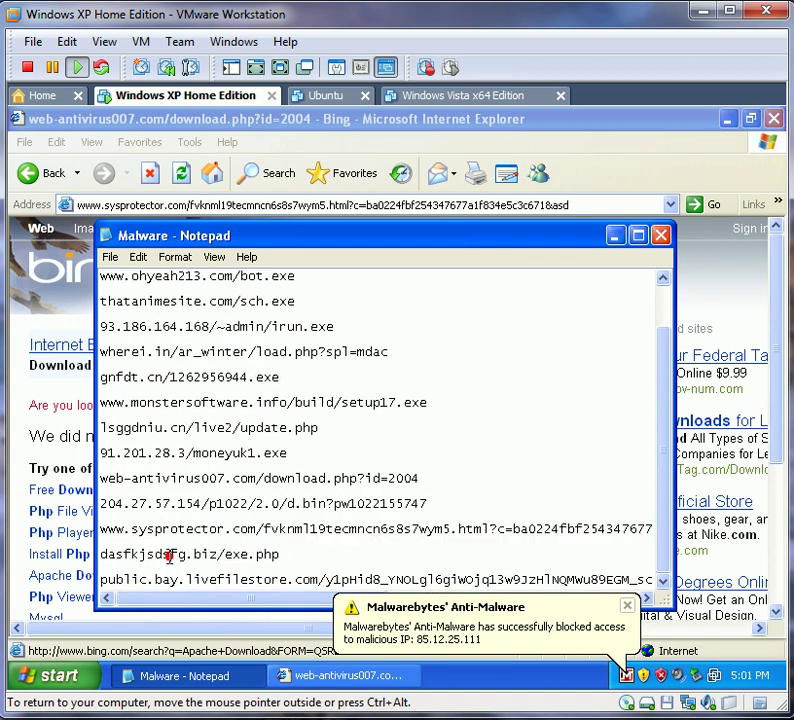
{"action": "double_click", "coordinate": [170, 556]}
{"action": "left_click", "coordinate": [350, 674]}
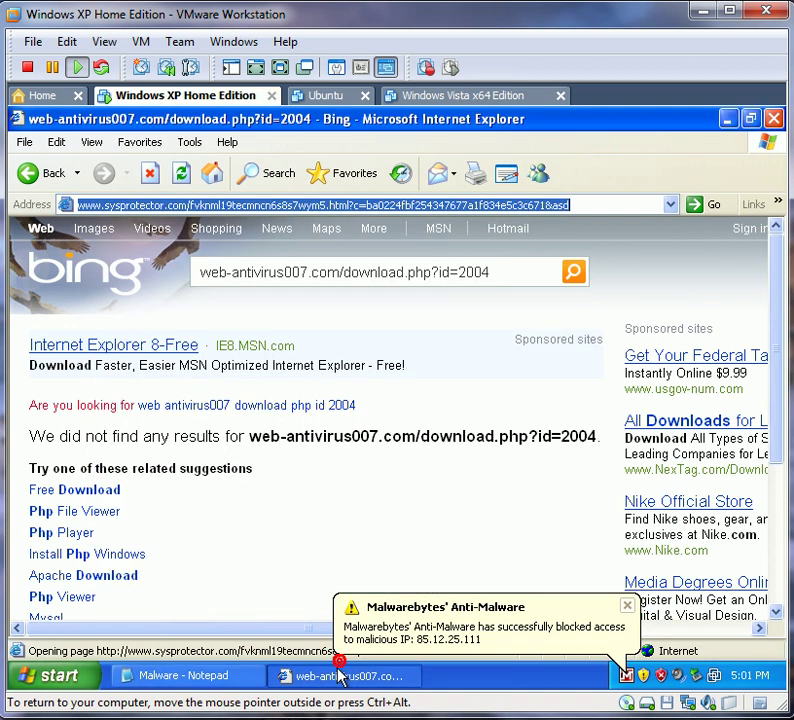
{"action": "key", "text": "ctrl+v"}
{"action": "key", "text": "Return"}
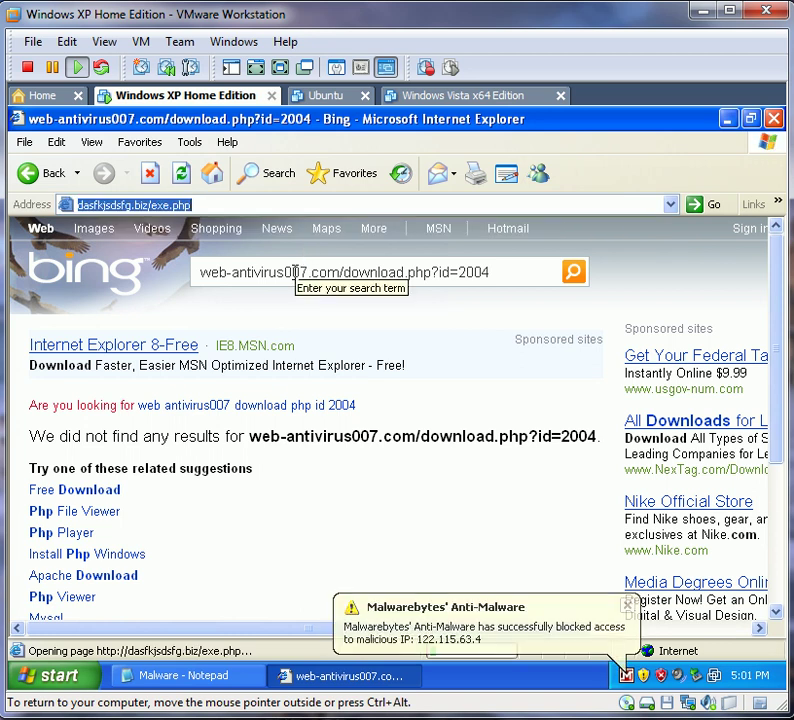
Step: Visit the last public.bay.livefilestore.com .exe link, which ends on a 404 page
{"action": "left_click", "coordinate": [238, 678]}
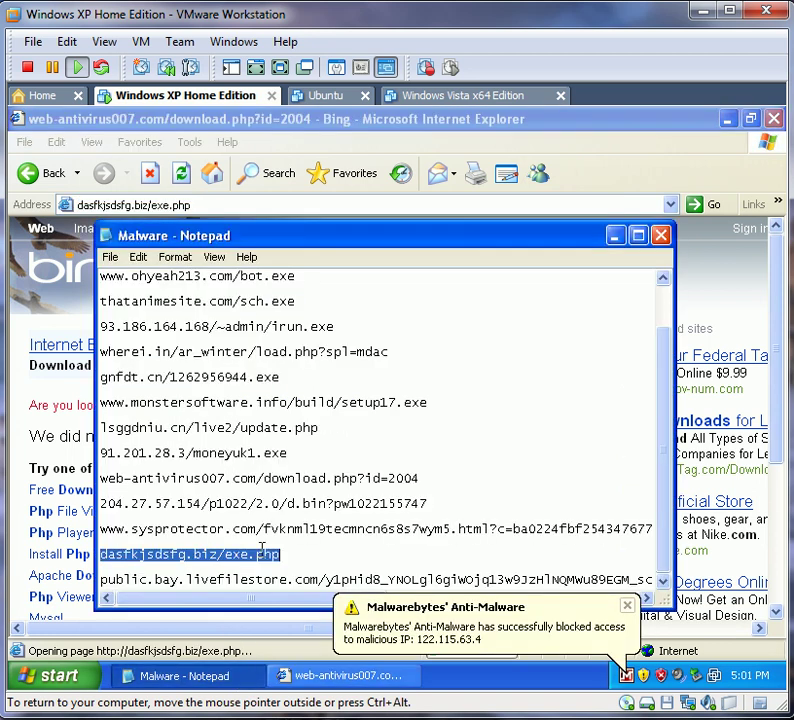
{"action": "double_click", "coordinate": [264, 583]}
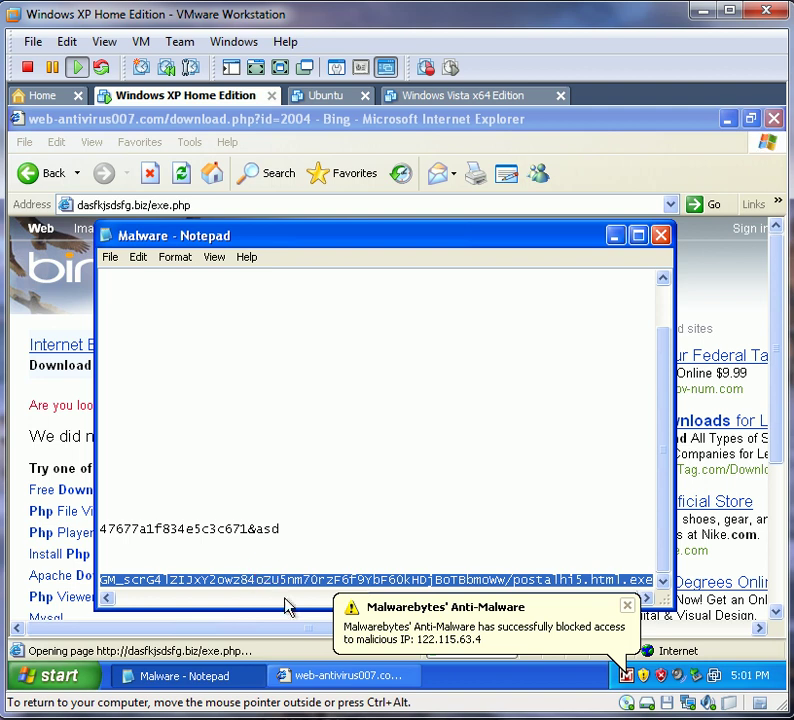
{"action": "left_click", "coordinate": [322, 673]}
{"action": "key", "text": "ctrl+v"}
{"action": "key", "text": "Return"}
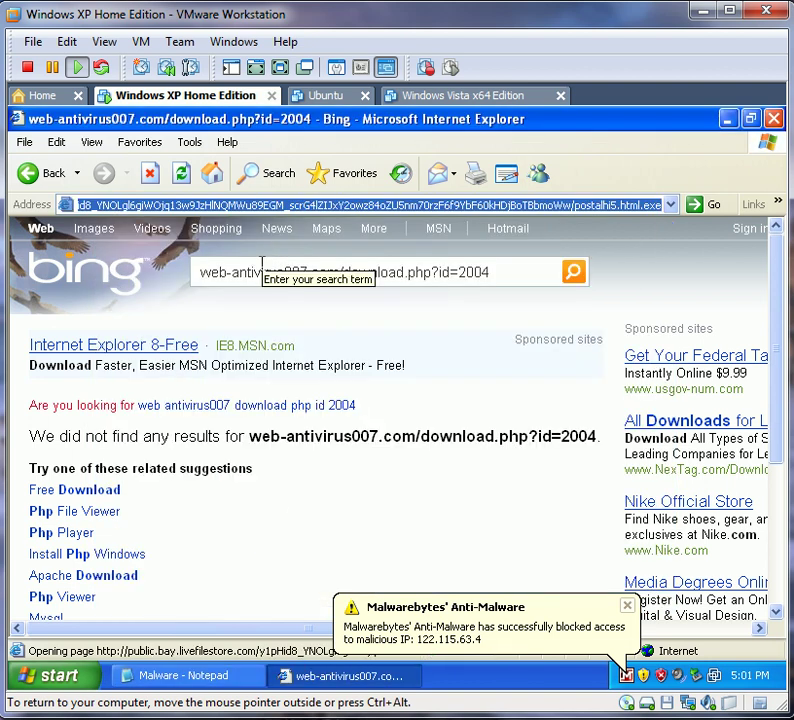
{"action": "left_click", "coordinate": [222, 678]}
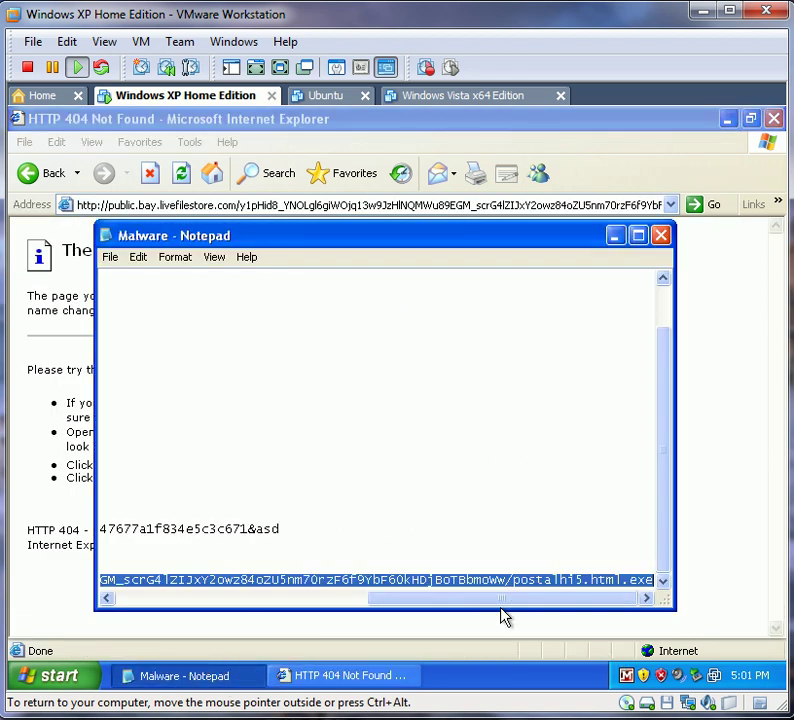
{"action": "left_click_drag", "start_coordinate": [502, 598], "coordinate": [236, 598]}
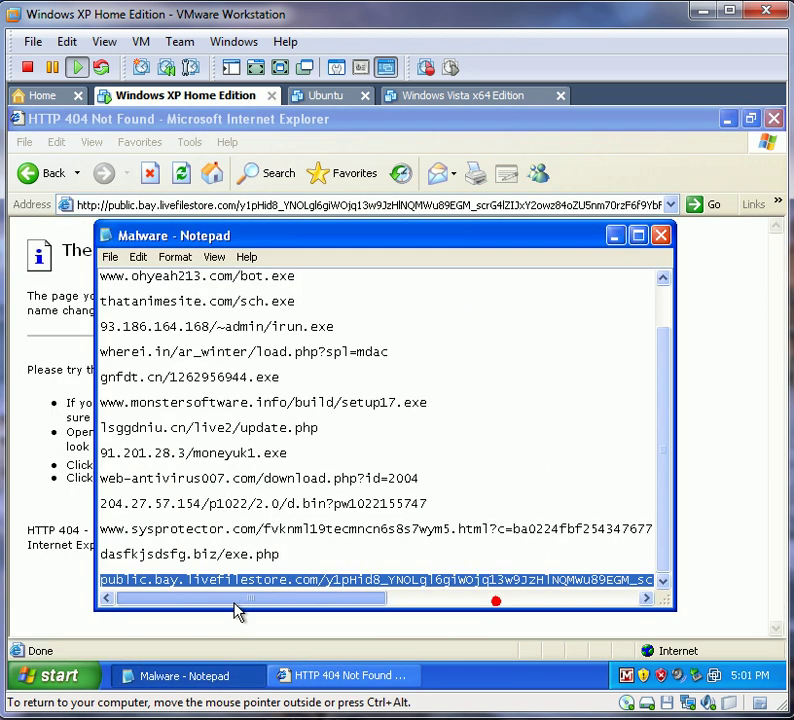
Step: Close the notes and browser, then open protection-log-2010-01-10.txt from Malwarebytes' Logs
{"action": "left_click", "coordinate": [660, 236]}
{"action": "left_click", "coordinate": [773, 118]}
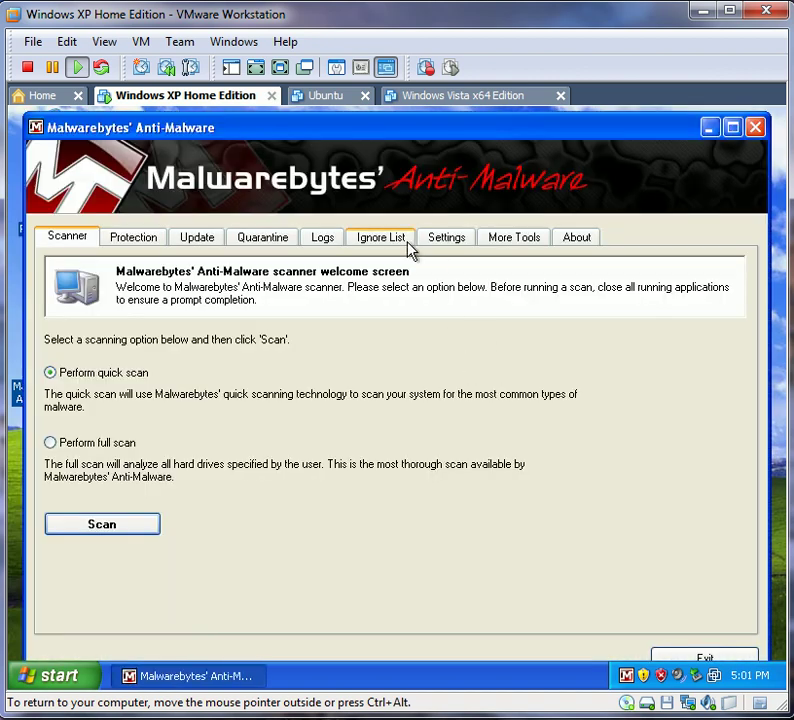
{"action": "left_click", "coordinate": [328, 240]}
{"action": "left_click", "coordinate": [145, 353]}
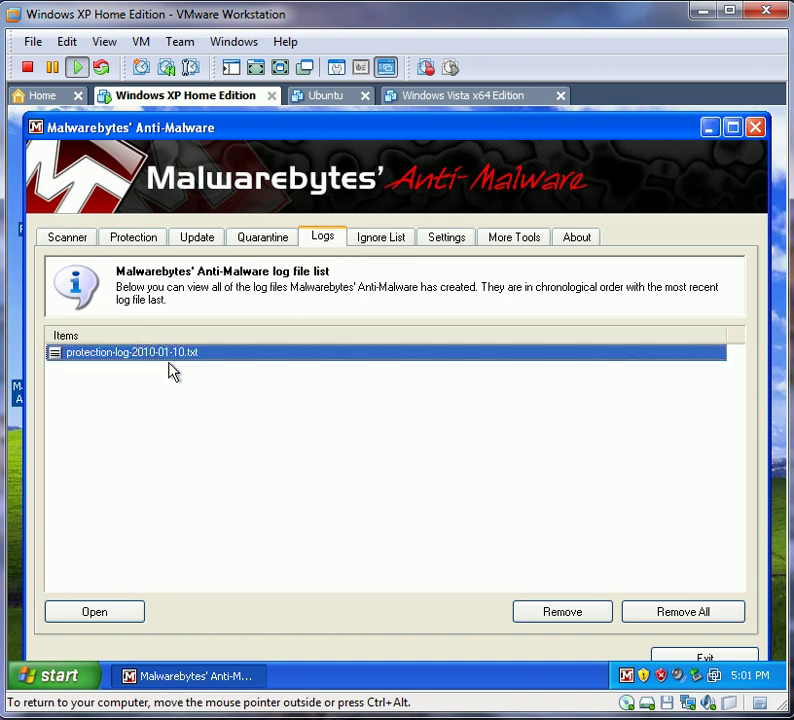
{"action": "left_click", "coordinate": [133, 615]}
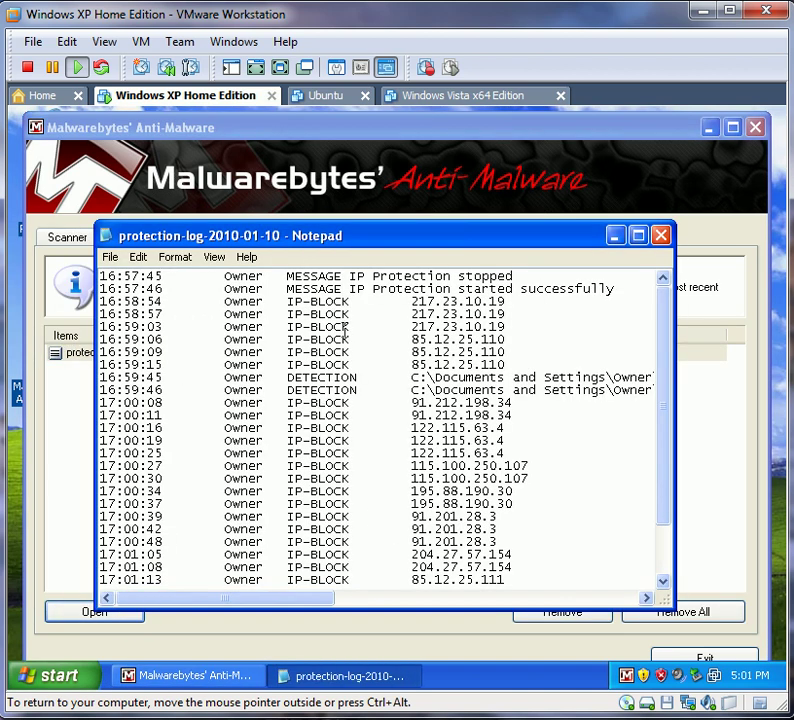
Step: Read through the log's IP-BLOCK and Trojan.PWS entries, then close it
{"action": "scroll", "coordinate": [376, 330], "scroll_direction": "down", "scroll_amount": 2}
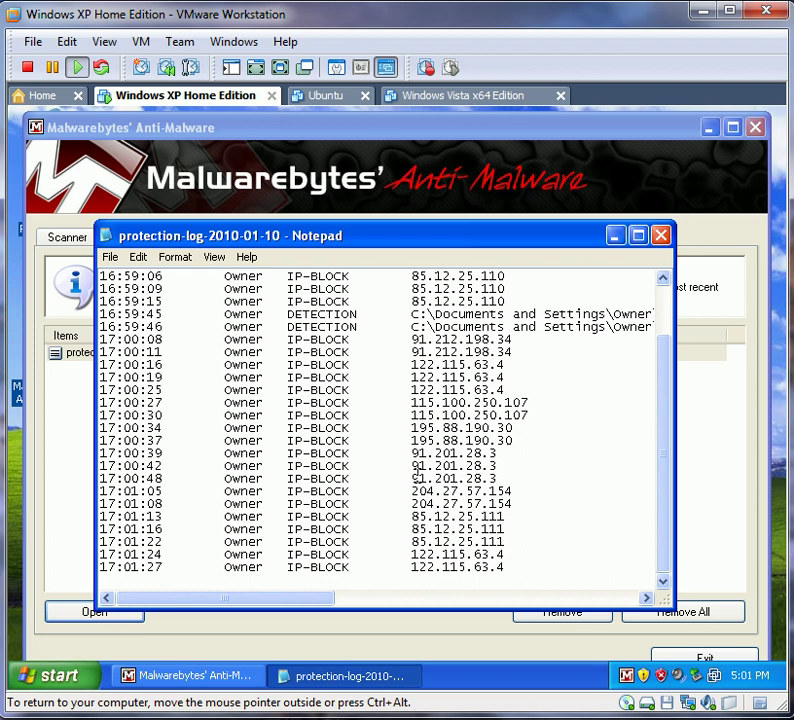
{"action": "scroll", "coordinate": [417, 472], "scroll_direction": "up", "scroll_amount": 2}
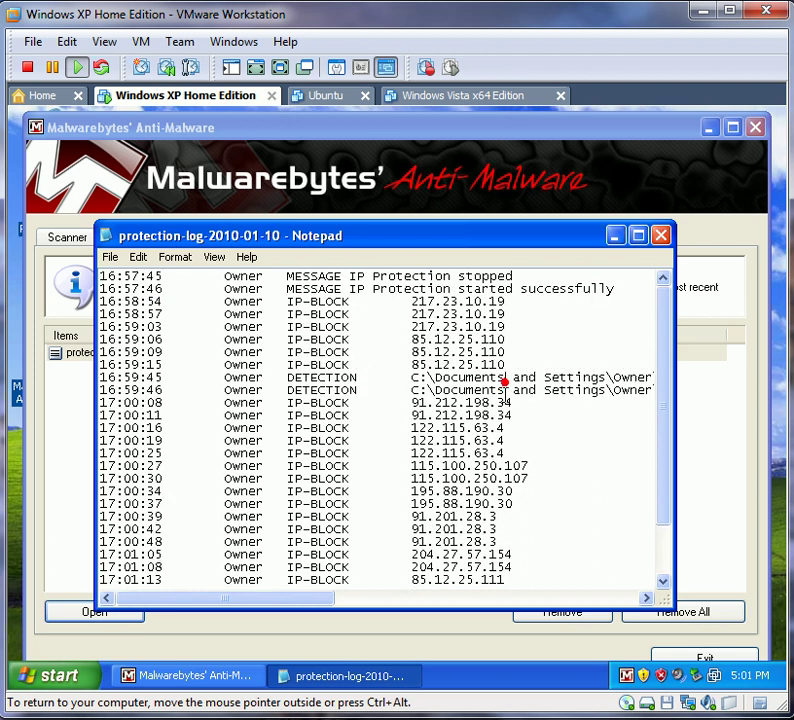
{"action": "left_click_drag", "start_coordinate": [290, 598], "coordinate": [555, 598]}
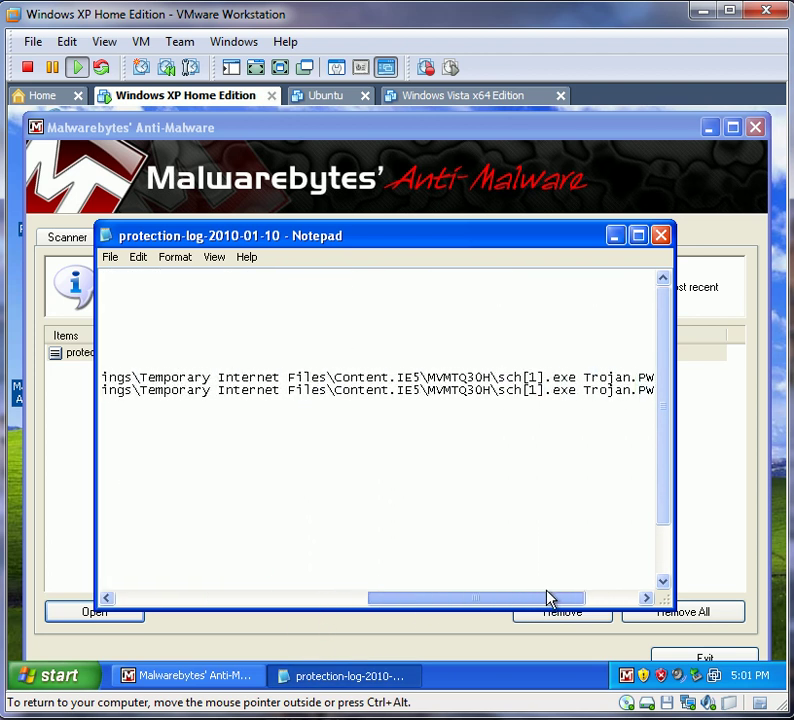
{"action": "left_click", "coordinate": [660, 235]}
Step: Close Malwarebytes and open Task Manager's Processes list from the taskbar
{"action": "left_click", "coordinate": [755, 128]}
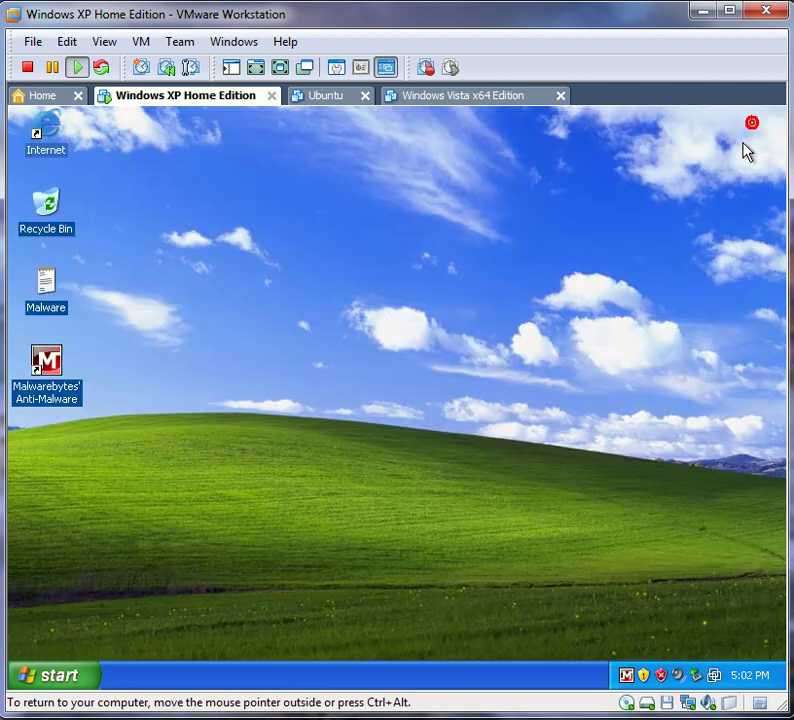
{"action": "right_click", "coordinate": [433, 681]}
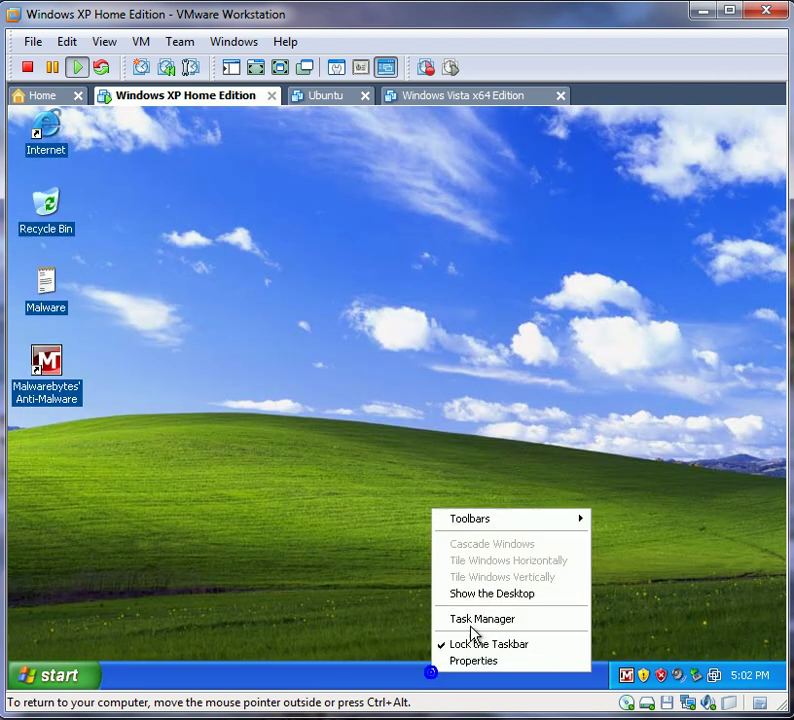
{"action": "left_click", "coordinate": [494, 618]}
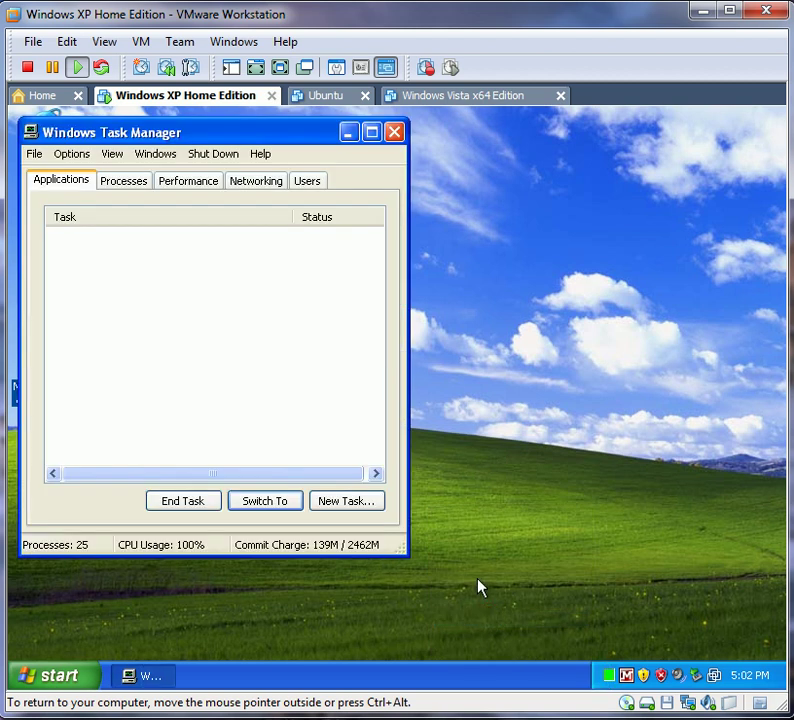
{"action": "left_click", "coordinate": [143, 183]}
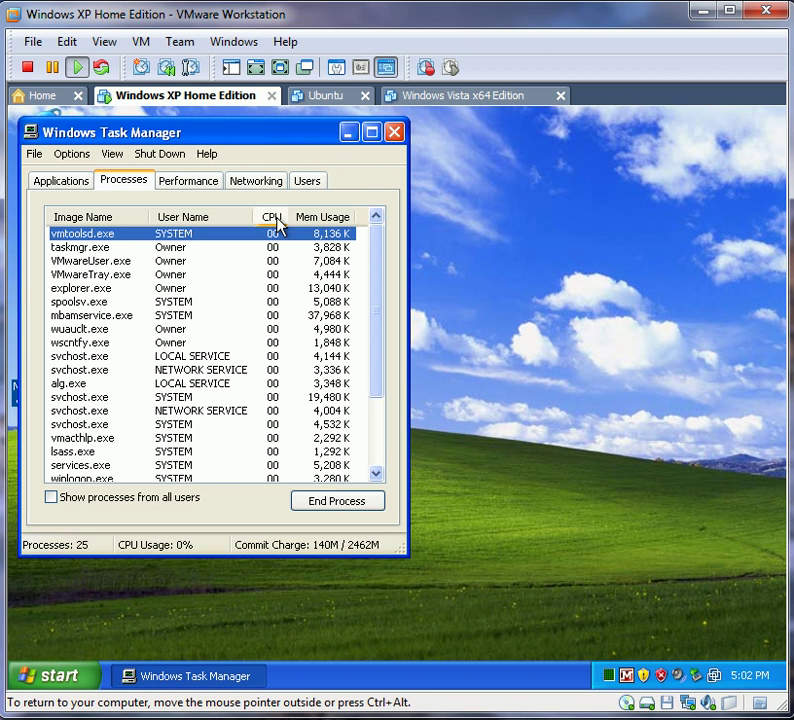
Step: Sort processes by Mem Usage and inspect mbamgui.exe and mbamservice.exe (37,968 K)
{"action": "left_click", "coordinate": [325, 218]}
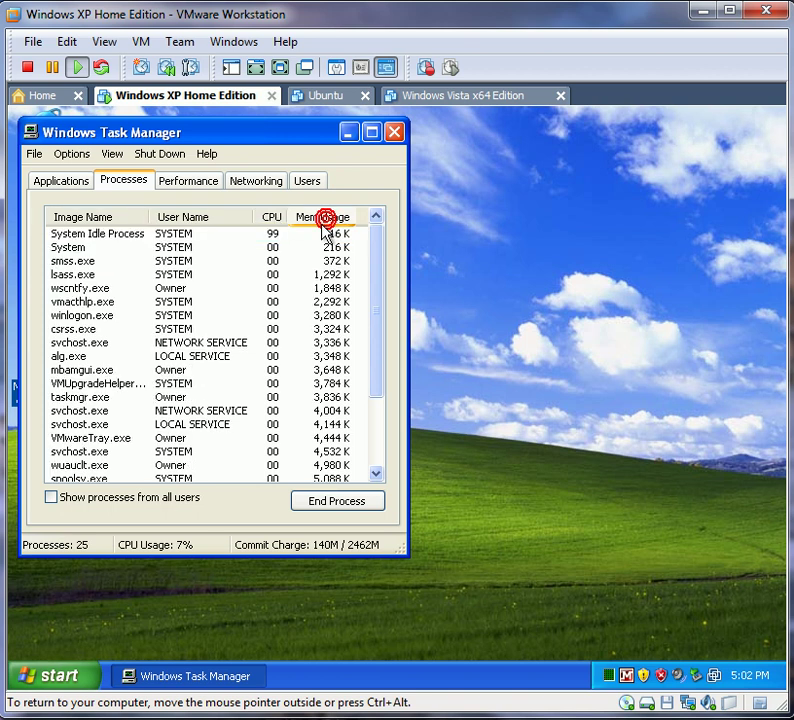
{"action": "scroll", "coordinate": [300, 275], "scroll_direction": "down", "scroll_amount": 3}
{"action": "left_click", "coordinate": [200, 420]}
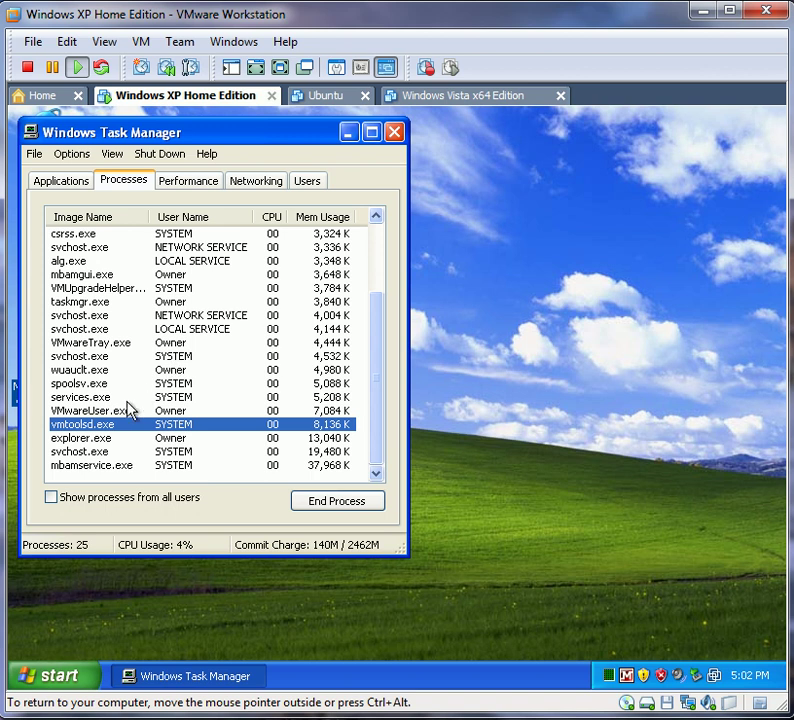
{"action": "left_click", "coordinate": [106, 276]}
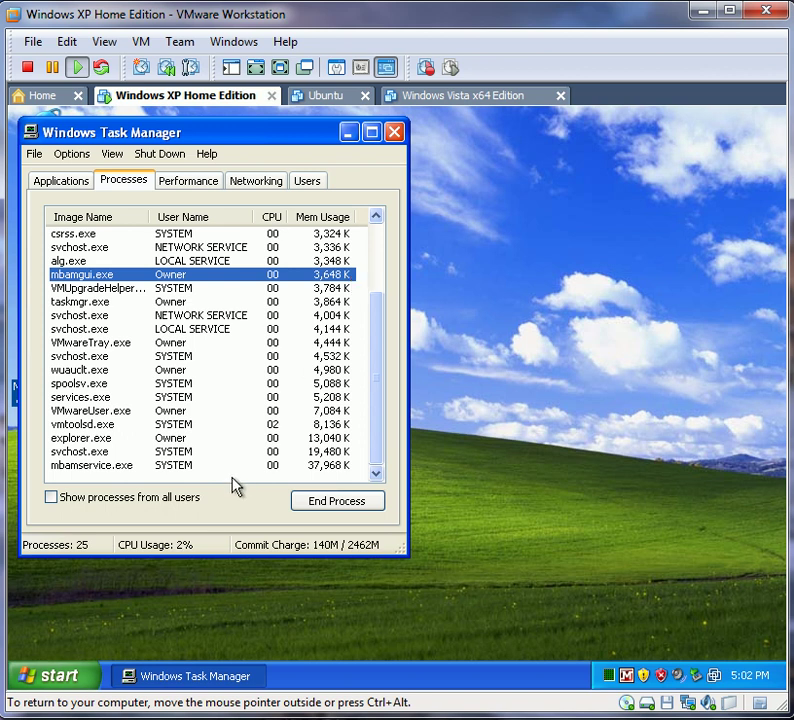
{"action": "left_click", "coordinate": [315, 466]}
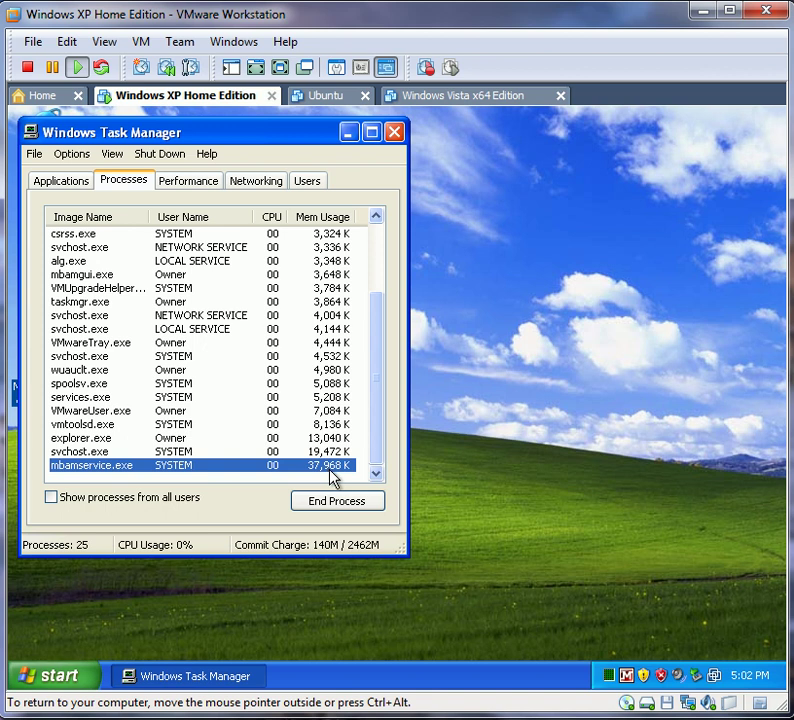
{"action": "left_click", "coordinate": [396, 133]}
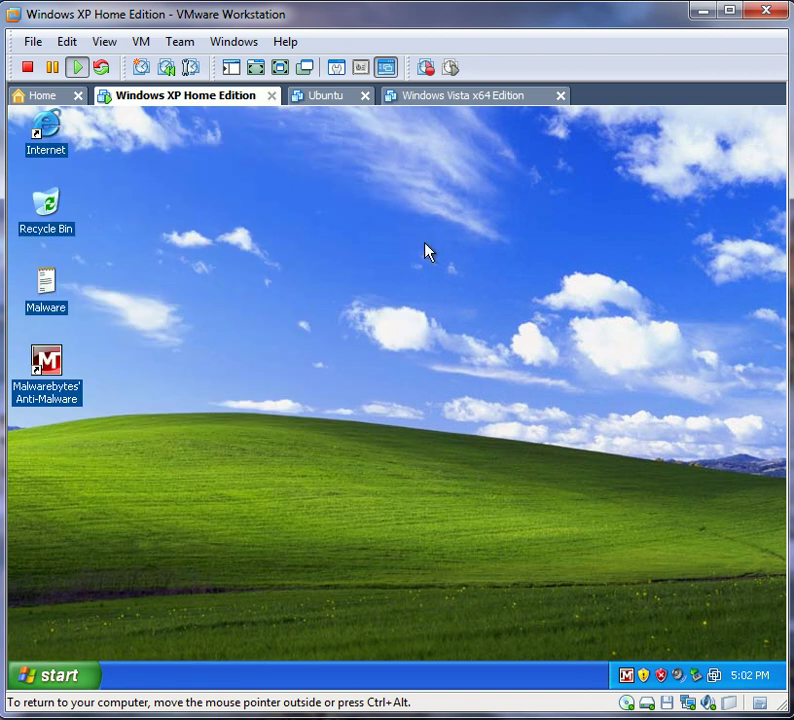